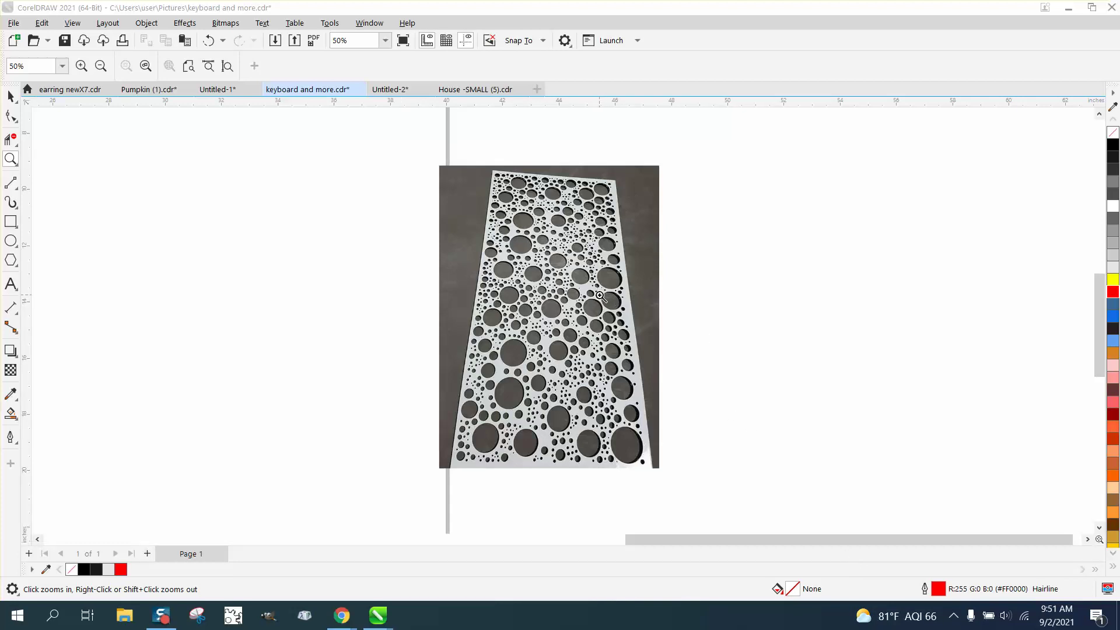
Step: Zoom in to inspect the black dotted panel and the reference photo, then zoom back out
scroll(582, 291, "up", 2)
scroll(582, 291, "down", 4)
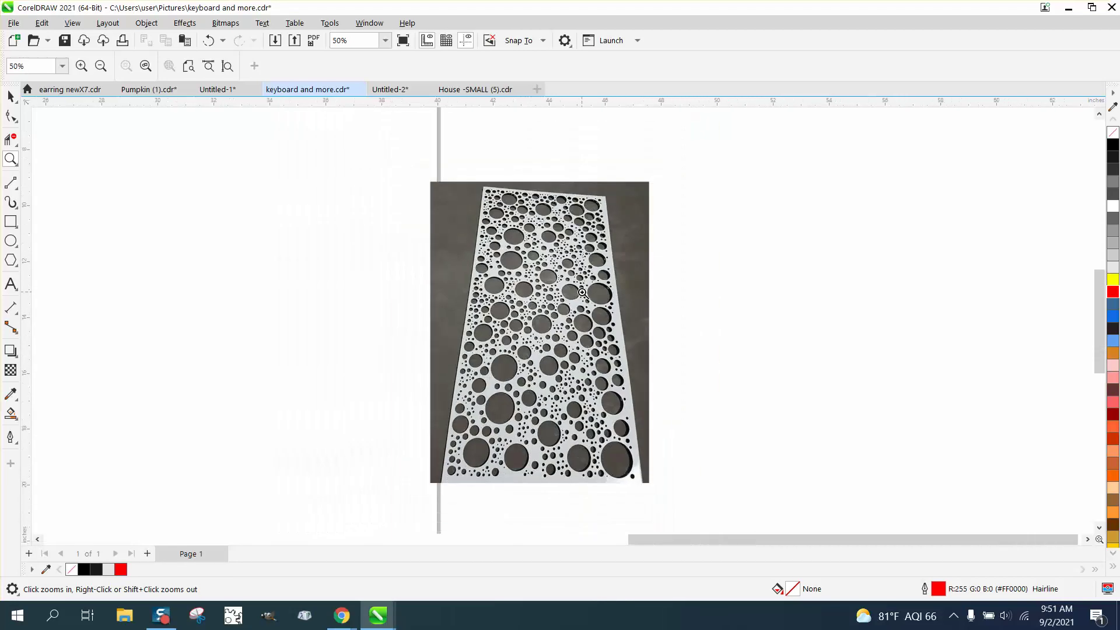
scroll(582, 291, "down", 2)
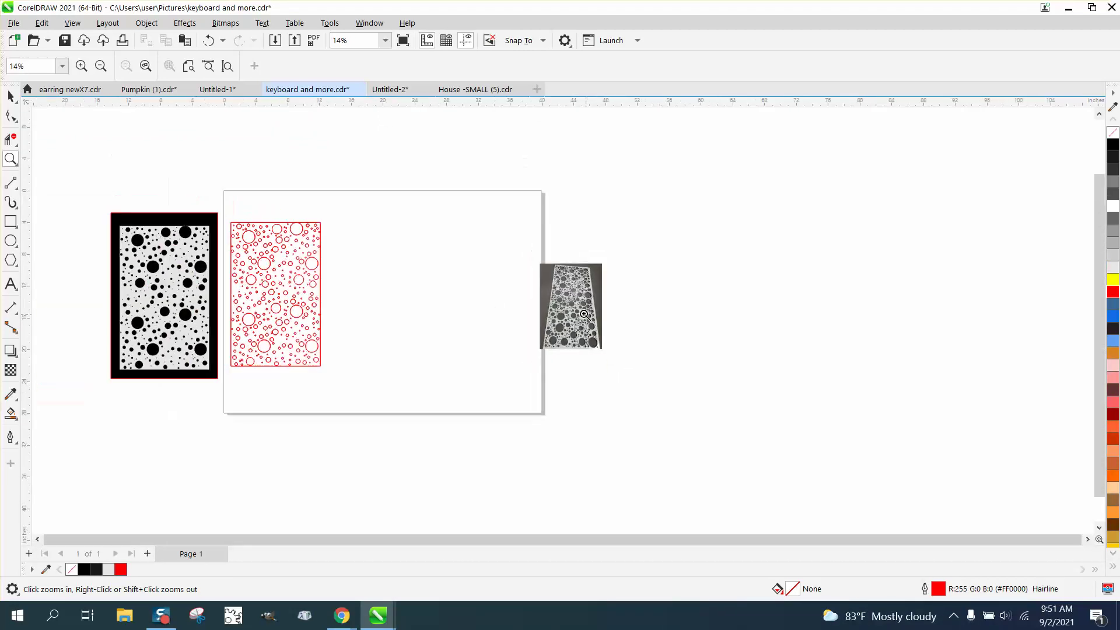
left_click_drag(230, 359, 232, 360)
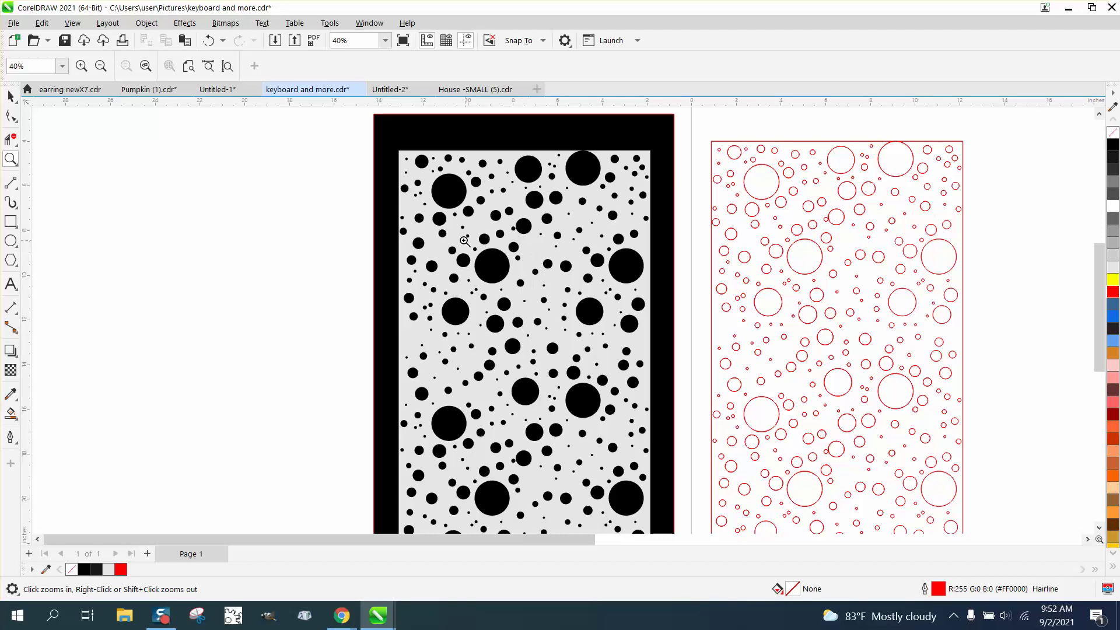
scroll(279, 340, "down", 2)
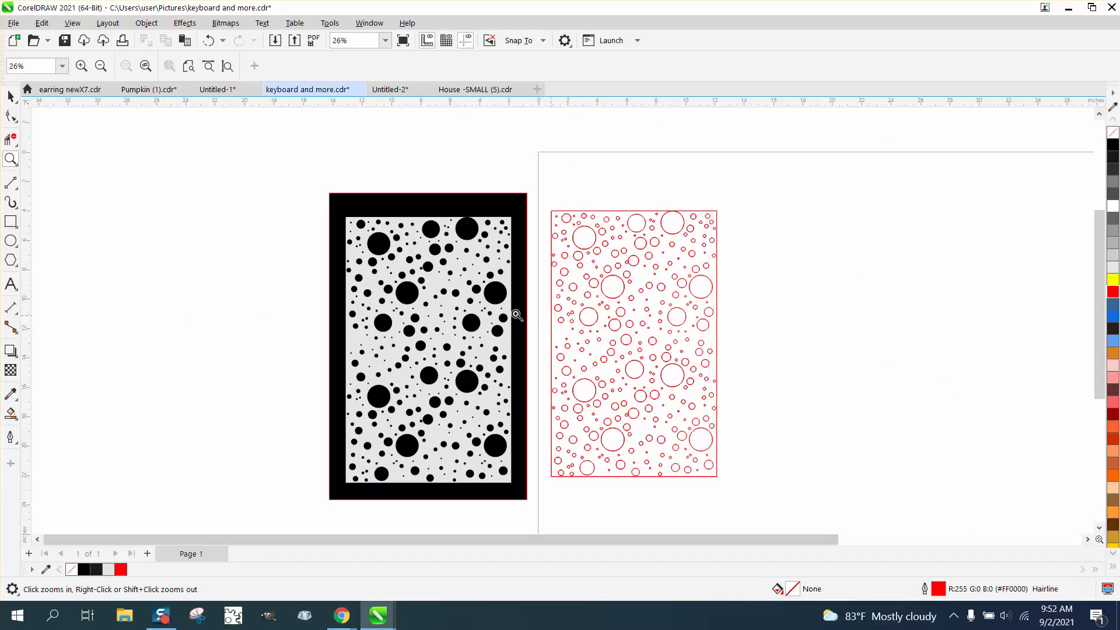
scroll(243, 296, "down", 2)
left_click_drag(815, 355, 902, 426)
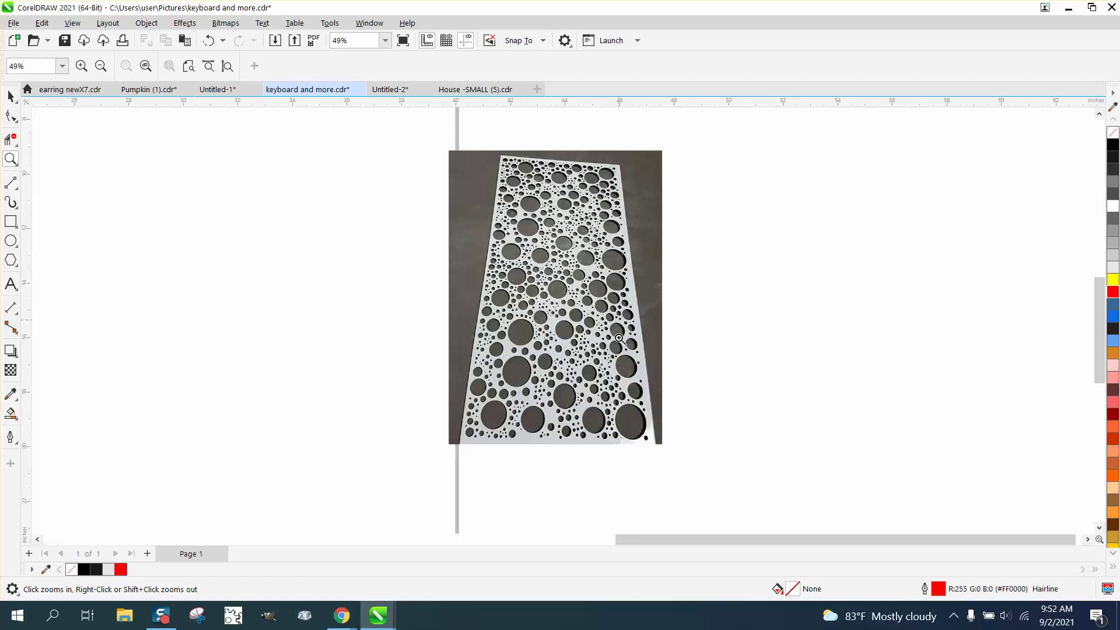
right_click(614, 299)
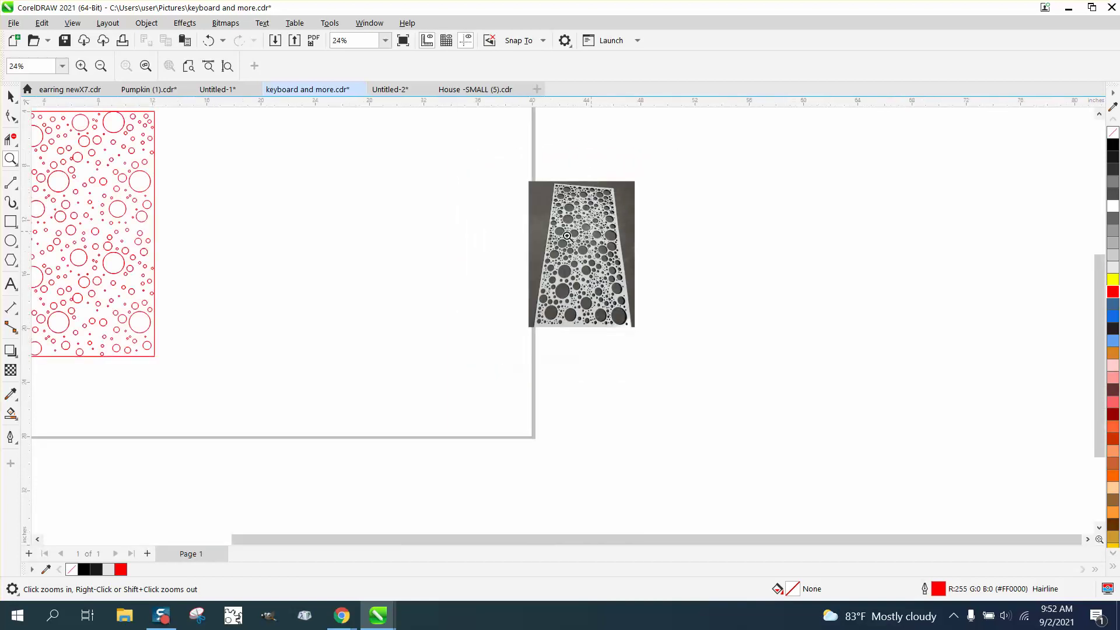
Step: Draw a six-sided polygon left of the reference photo and set its width to 5.0 inches
left_click(11, 261)
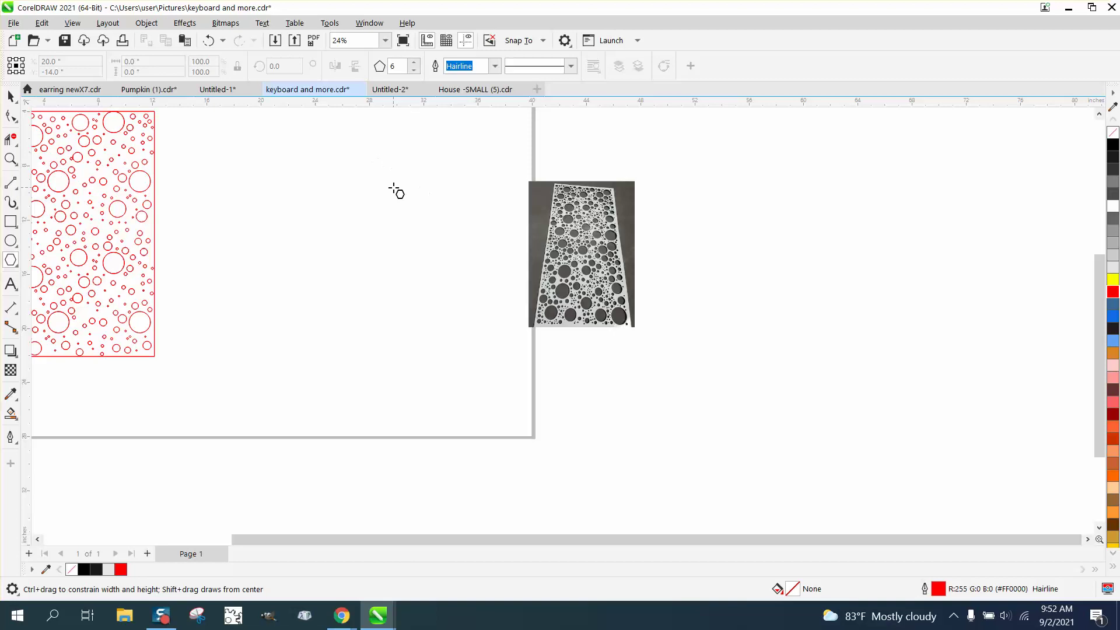
left_click_drag(392, 184, 317, 270)
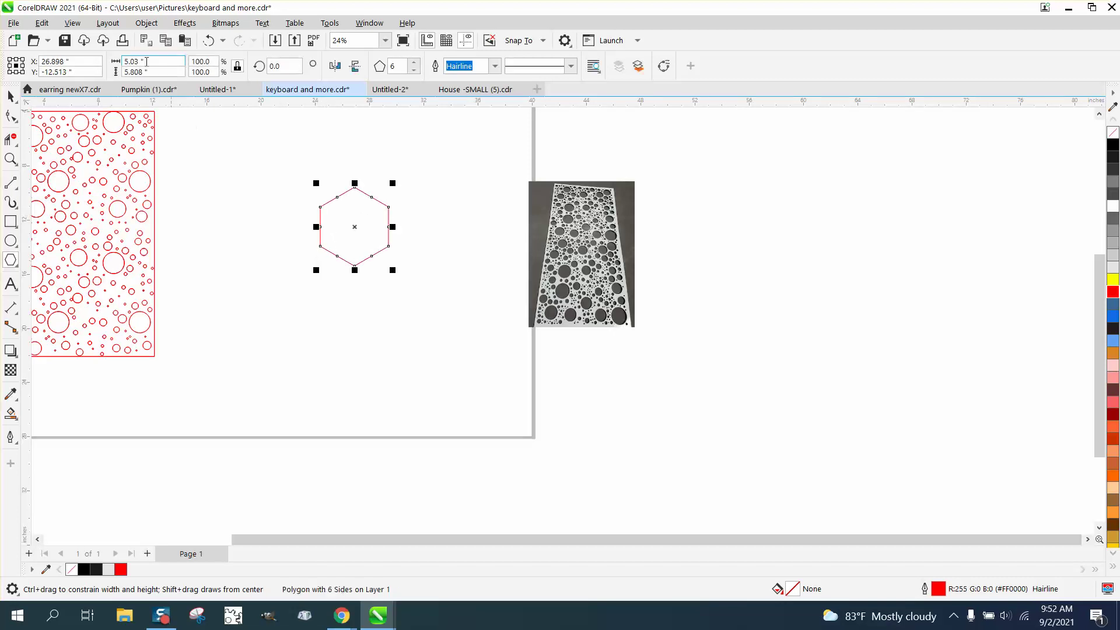
double_click(132, 61)
type("5")
key("Return")
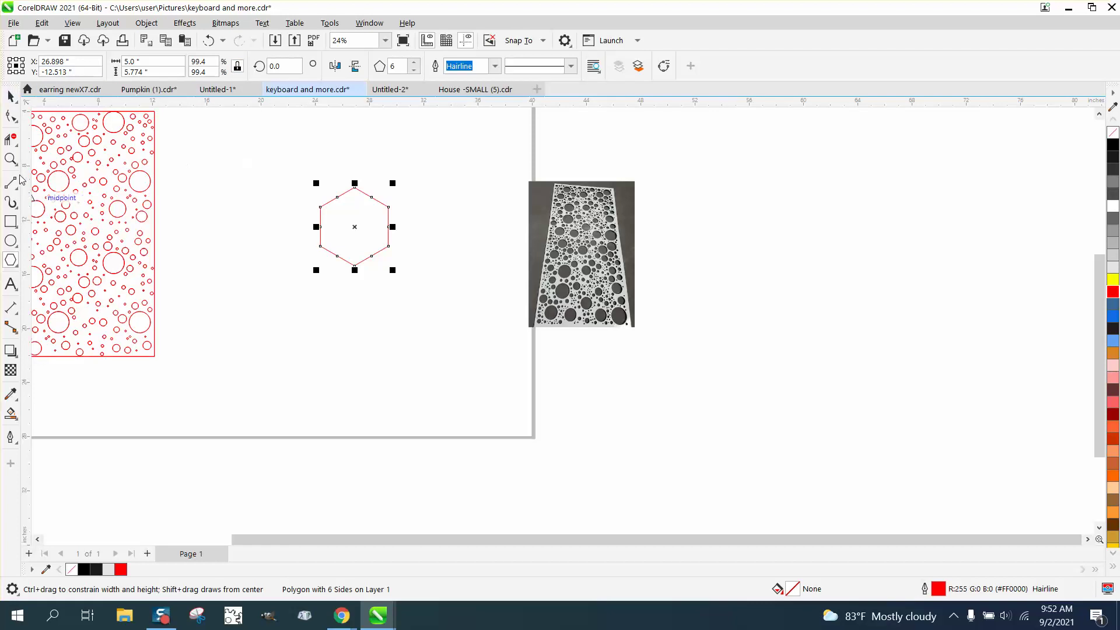
left_click(11, 158)
left_click_drag(433, 272, 433, 272)
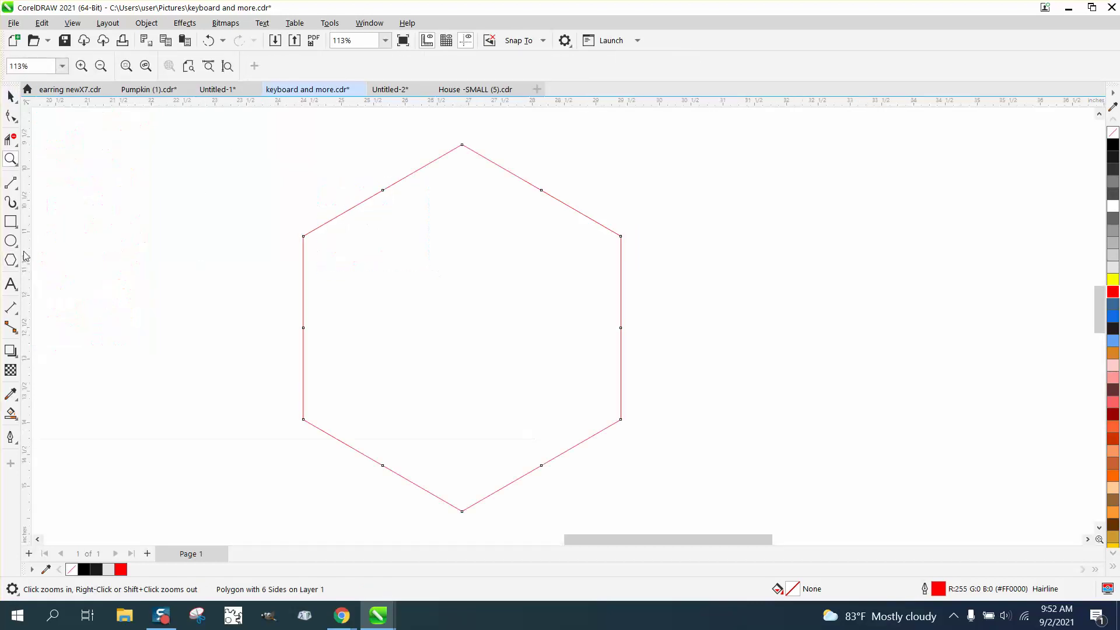
left_click(20, 245)
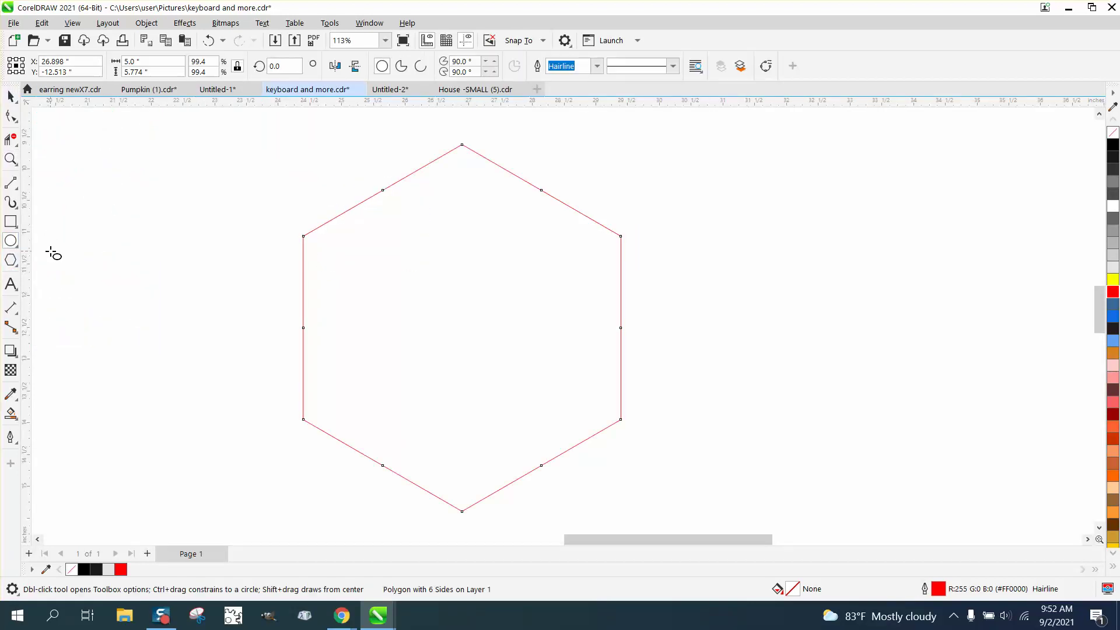
Step: Draw larger circles around the hexagon's top, left, lower left, bottom, lower right, right and upper right
mouse_move(456, 187)
left_mouse_down()
mouse_move(349, 302)
mouse_move(324, 313)
left_mouse_up()
mouse_move(411, 363)
left_mouse_down()
mouse_move(387, 420)
mouse_move(357, 418)
left_mouse_up()
left_click_drag(456, 459, 430, 485)
left_click_drag(554, 384, 502, 436)
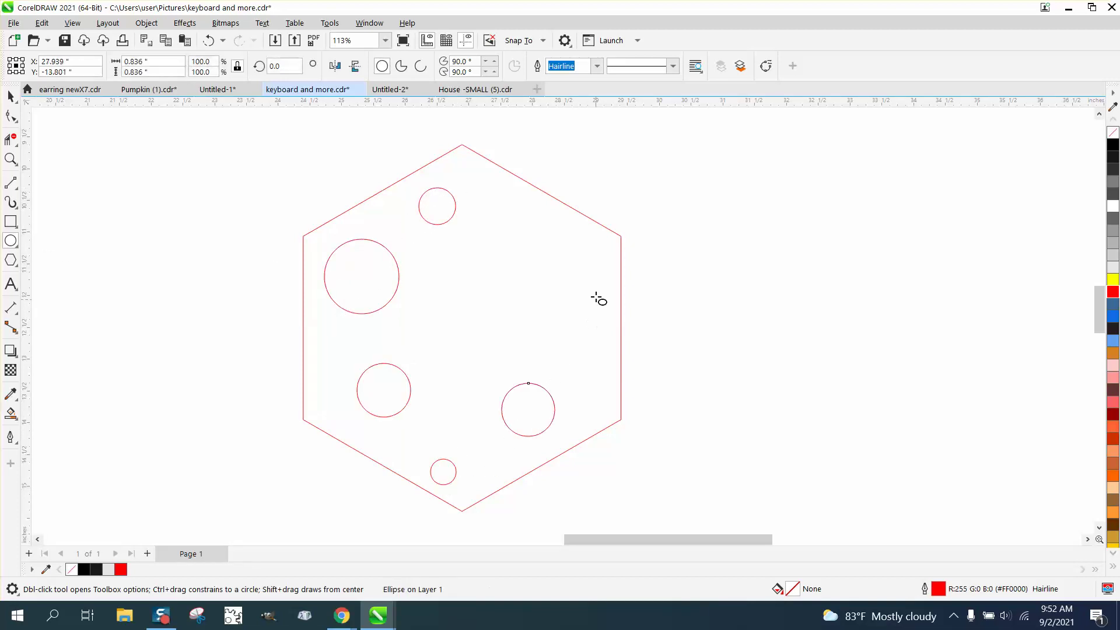
left_click_drag(595, 297, 546, 347)
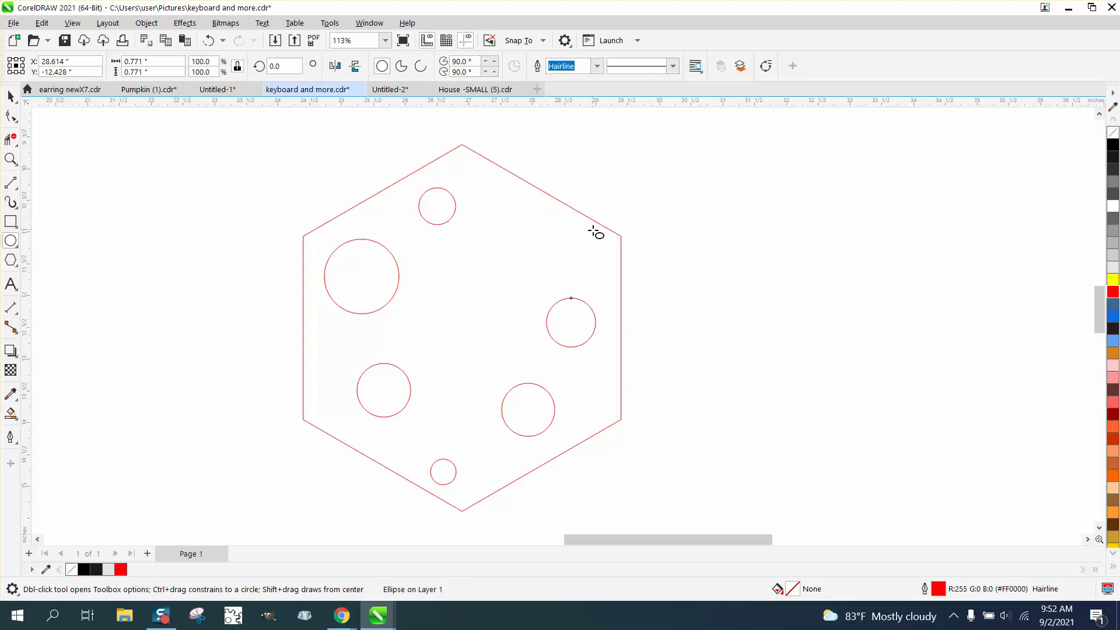
left_click_drag(600, 233, 566, 266)
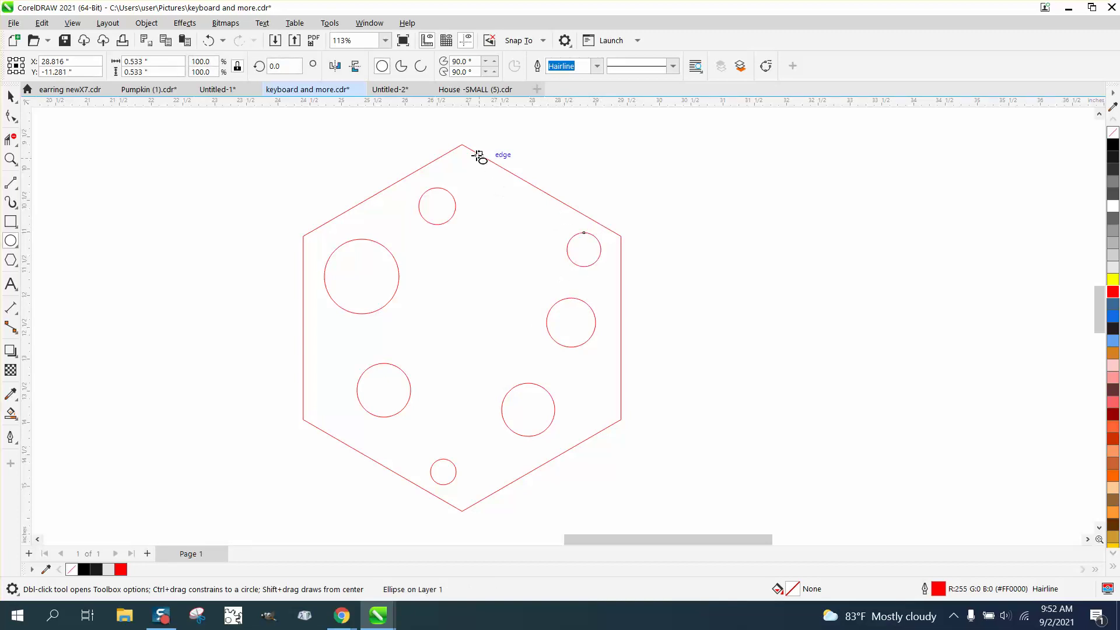
mouse_move(463, 153)
left_mouse_down()
mouse_move(452, 164)
mouse_move(490, 201)
left_mouse_up()
Step: Add about ten small circles through the centre and lower half, undoing the last misplaced one
left_click_drag(478, 250, 486, 258)
left_click_drag(449, 305, 436, 318)
left_click_drag(358, 334, 325, 382)
mouse_move(362, 432)
left_mouse_down()
mouse_move(386, 456)
mouse_move(461, 430)
mouse_move(447, 381)
left_mouse_up()
left_click_drag(516, 361, 529, 349)
left_click_drag(592, 374, 576, 392)
left_click_drag(574, 415, 518, 461)
left_click_drag(487, 408, 460, 435)
left_click_drag(486, 381, 498, 326)
mouse_move(510, 308)
left_mouse_down()
mouse_move(518, 299)
mouse_move(505, 248)
mouse_move(466, 177)
left_mouse_up()
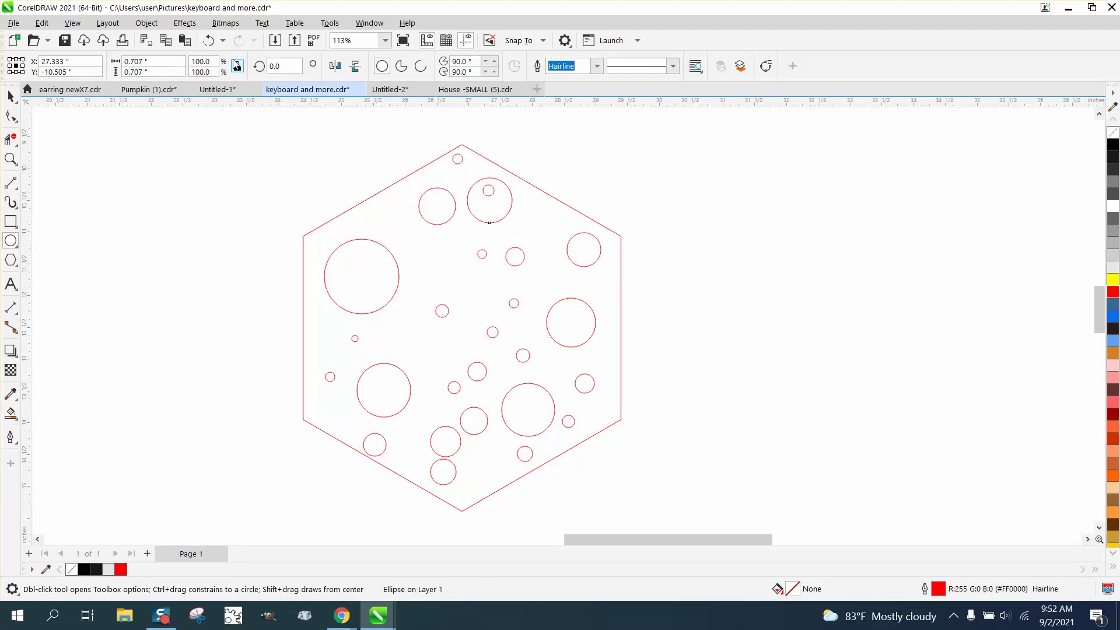
key("ctrl+z")
Step: Add tiny circles across the upper and left areas plus several touching the right edge
left_click_drag(451, 243, 444, 248)
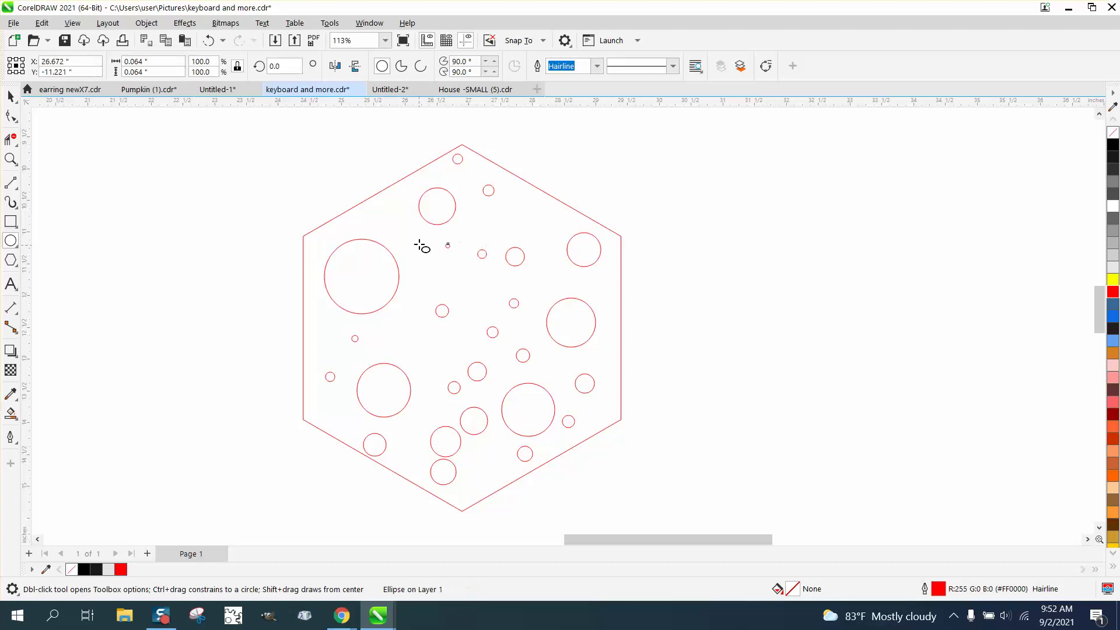
left_click_drag(399, 219, 404, 260)
left_click_drag(413, 305, 400, 318)
left_click_drag(330, 324, 324, 331)
left_click_drag(318, 247, 313, 252)
left_click_drag(535, 217, 528, 224)
left_click_drag(419, 179, 412, 186)
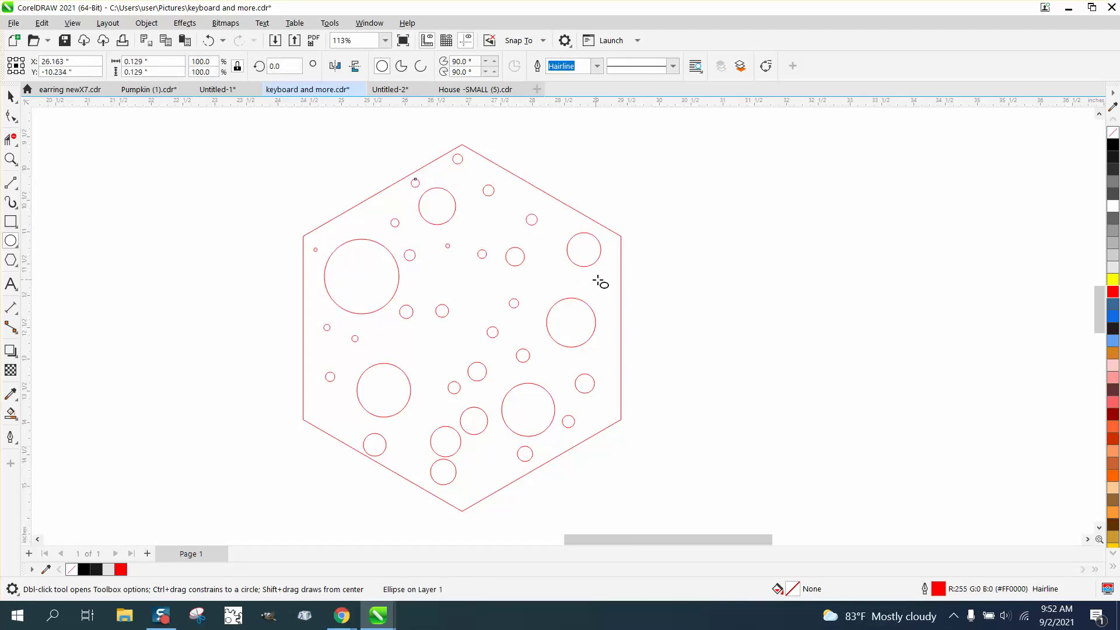
left_click_drag(603, 281, 591, 293)
mouse_move(610, 358)
left_mouse_down()
mouse_move(598, 369)
mouse_move(603, 410)
left_mouse_up()
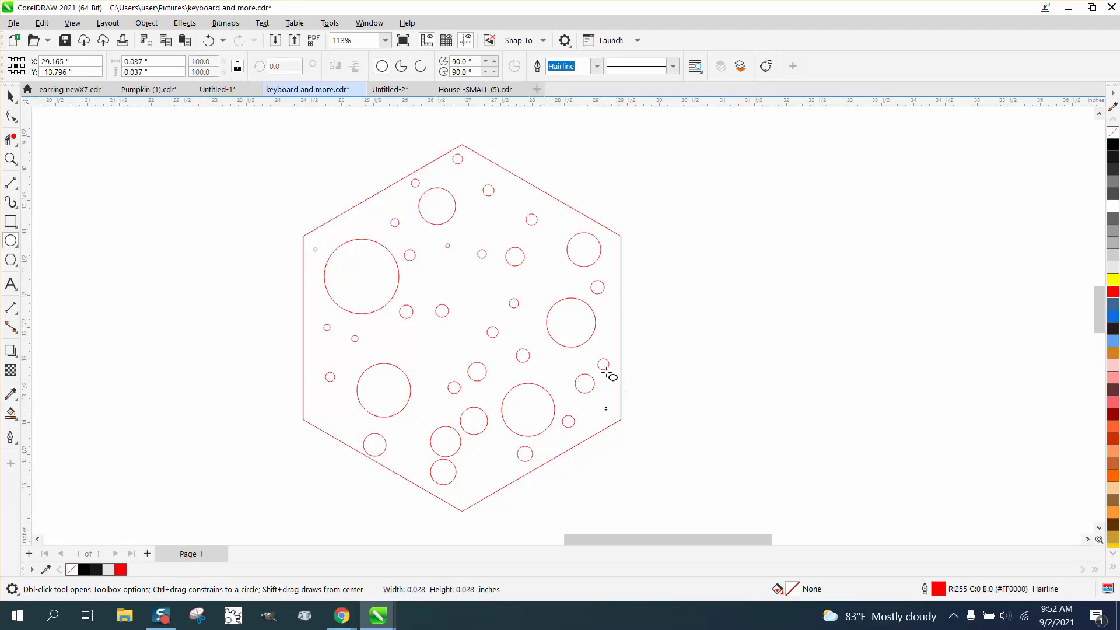
left_click_drag(613, 325, 600, 338)
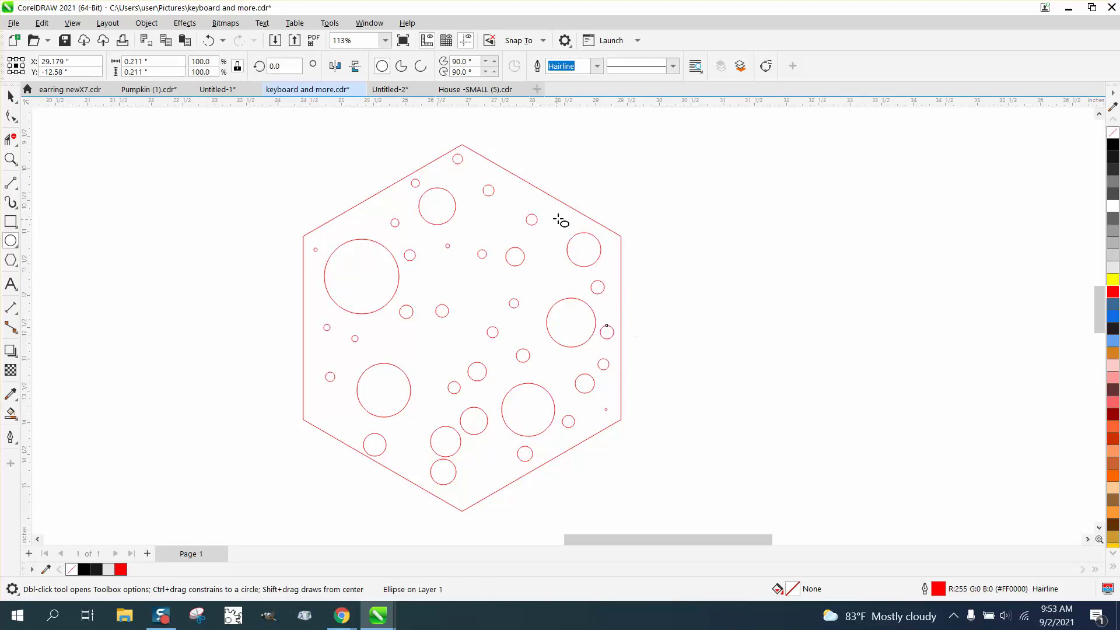
Step: Add more small circles along the top, upper-left, lower-left and bottom edges and below the centre
left_click_drag(567, 219, 560, 226)
left_click_drag(524, 193, 516, 202)
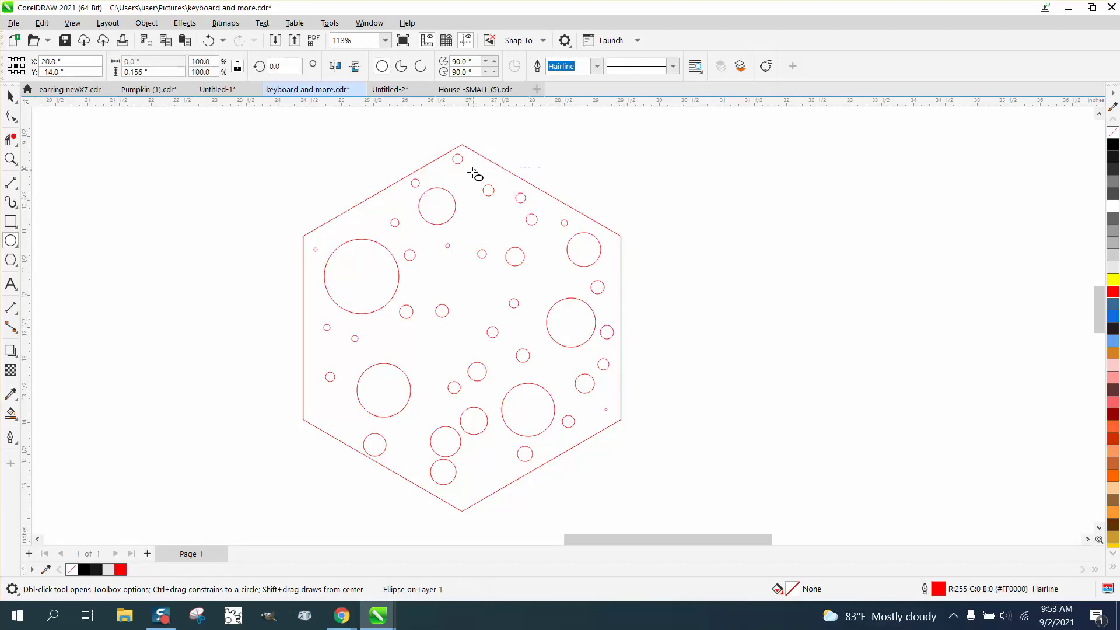
left_click_drag(475, 169, 469, 175)
left_click_drag(463, 281, 434, 279)
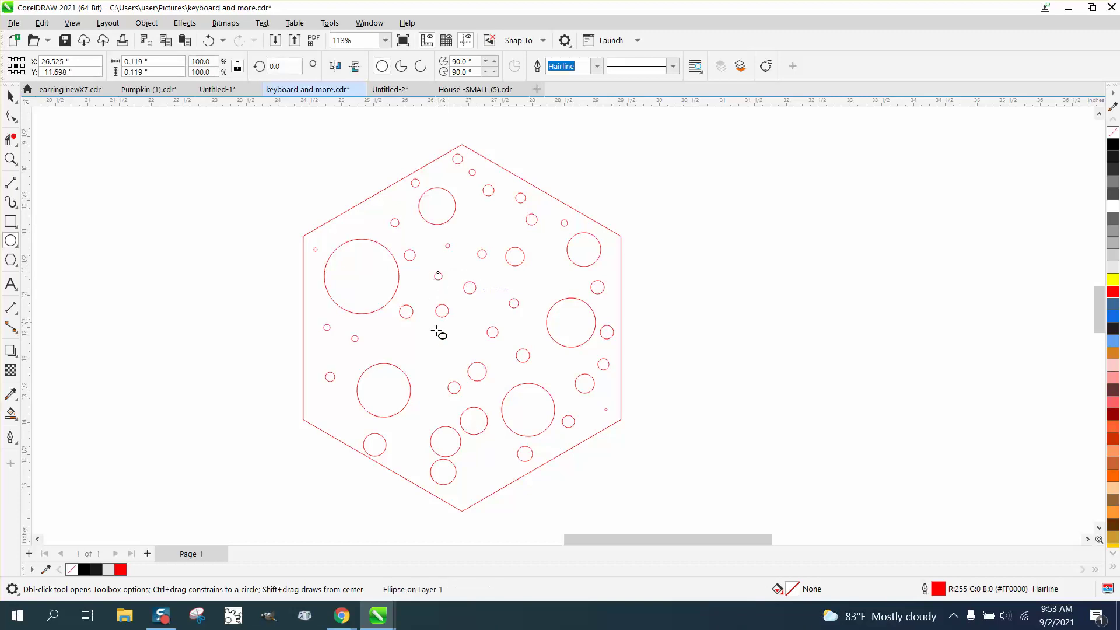
mouse_move(436, 344)
left_mouse_down()
mouse_move(419, 362)
mouse_move(383, 345)
left_mouse_up()
left_click_drag(363, 220, 333, 238)
left_click_drag(317, 351, 309, 359)
left_click_drag(328, 404, 335, 431)
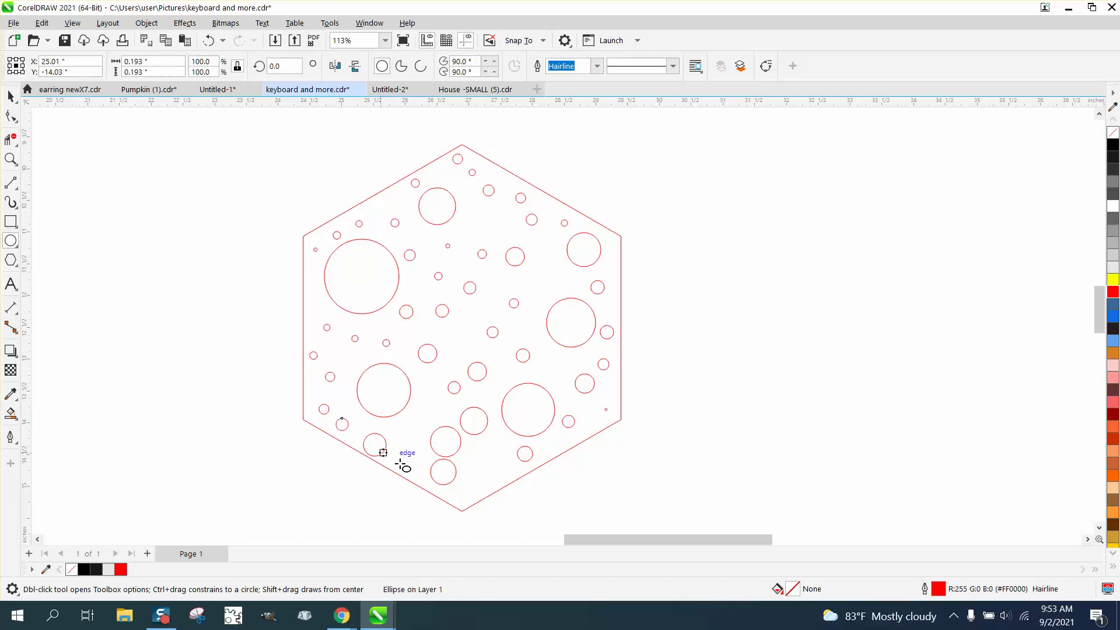
left_click_drag(406, 468, 475, 488)
Step: With the Pick tool, drop copies of small circles into the empty gaps of the hexagon
left_click(19, 103)
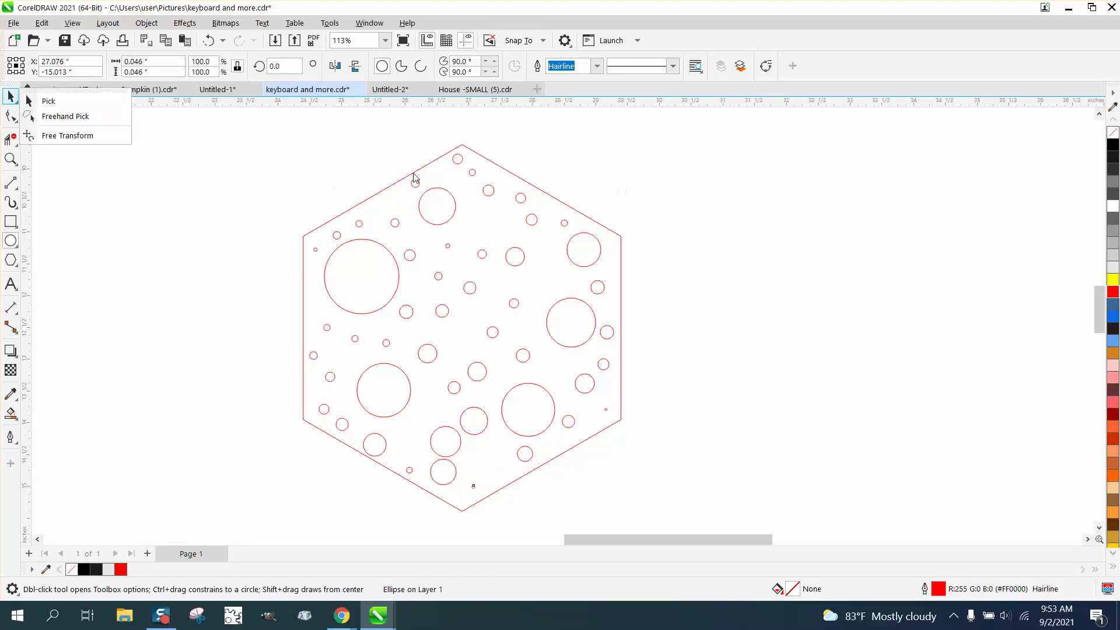
left_click(59, 102)
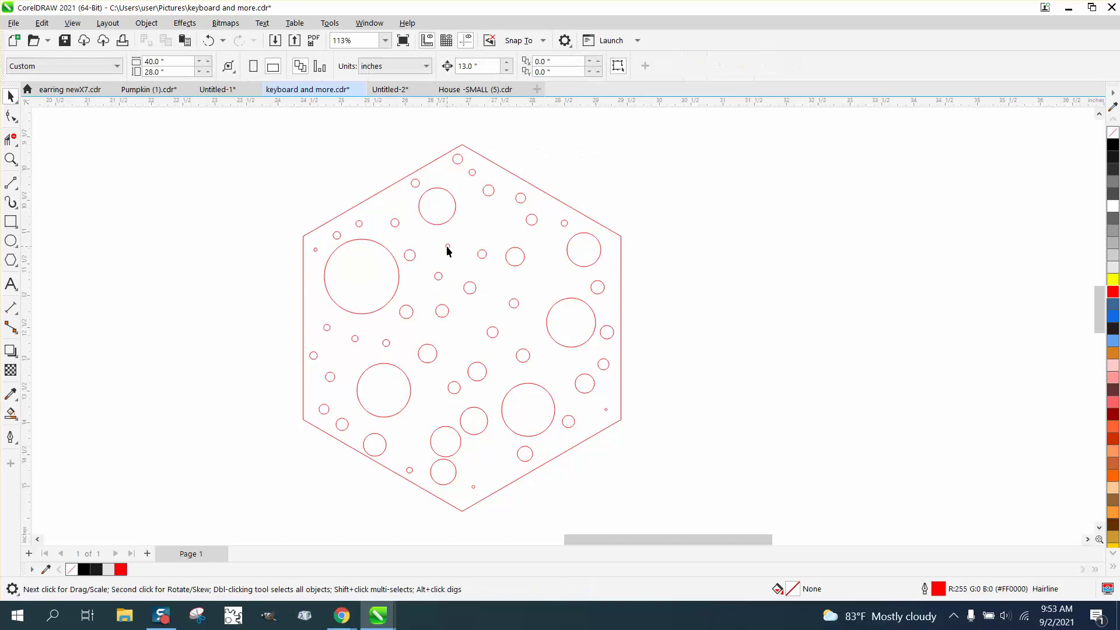
left_click_drag(446, 247, 479, 215)
left_click_drag(450, 176, 449, 369)
key("space")
key("space")
key("space")
key("space")
key("space")
key("space")
key("space")
key("space")
key("space")
key("space")
key("space")
key("space")
key("space")
key("space")
key("space")
key("space")
key("space")
key("space")
key("space")
key("space")
key("space")
key("space")
left_click_drag(450, 368, 491, 229)
key("space")
key("space")
key("space")
key("space")
key("space")
key("space")
key("space")
key("space")
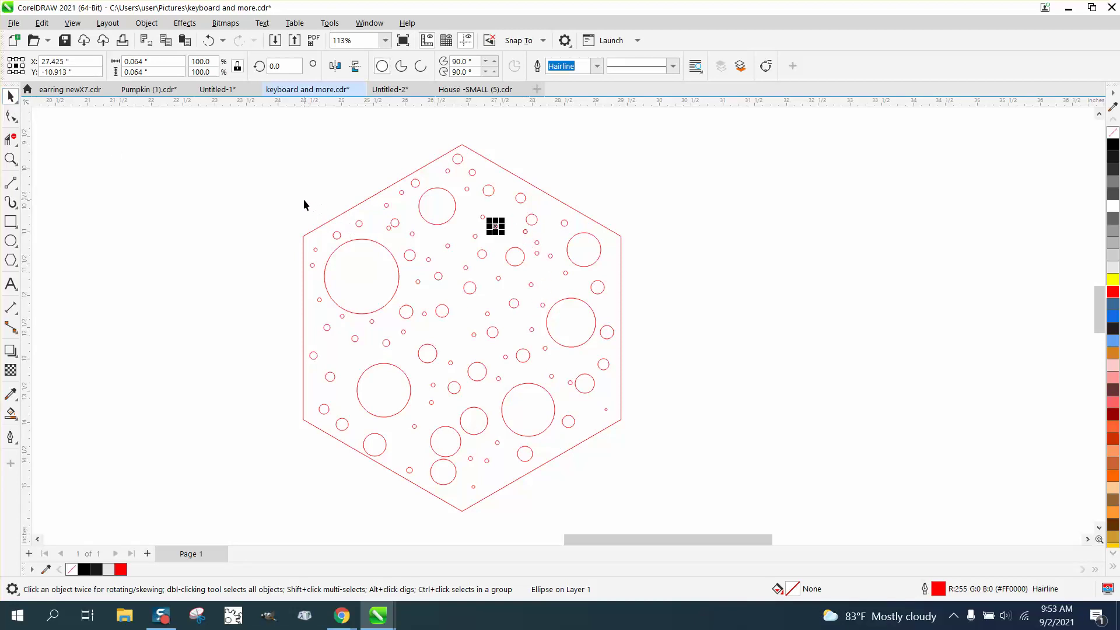
Step: Group the hexagon with all its circles and place a mirrored copy beside it
scroll(303, 205, "down", 1)
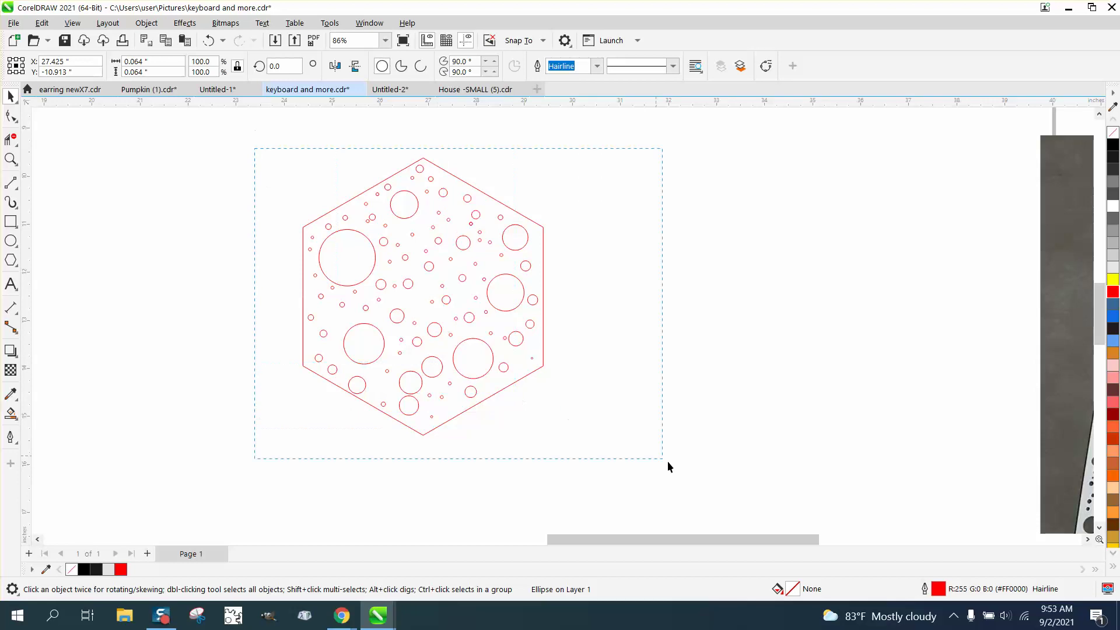
left_click_drag(667, 461, 673, 466)
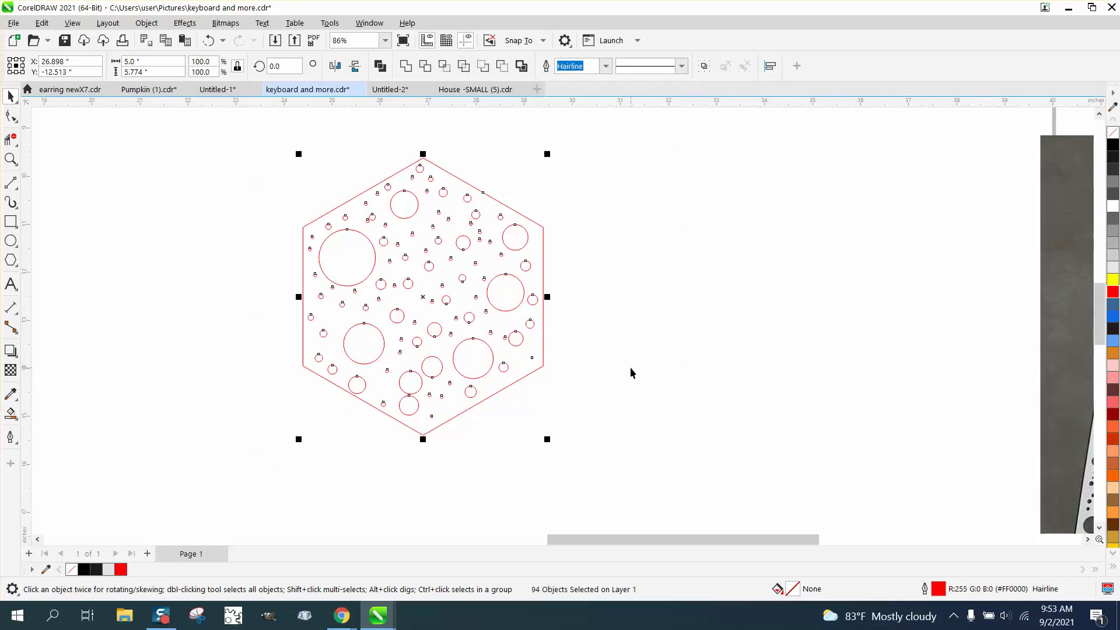
key("ctrl+g")
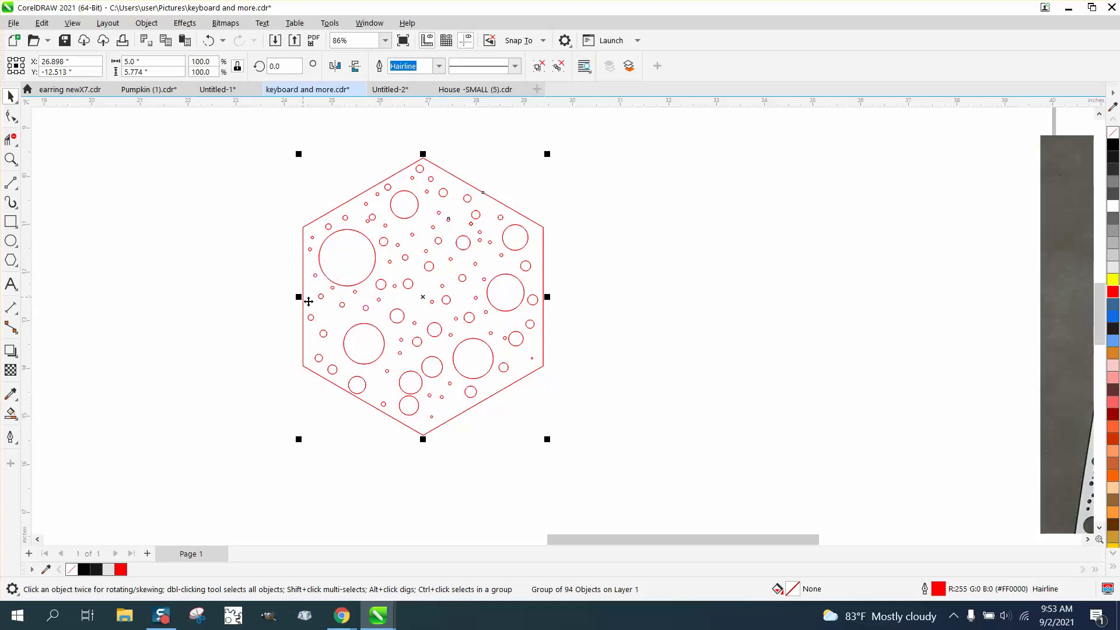
left_click_drag(301, 298, 600, 316)
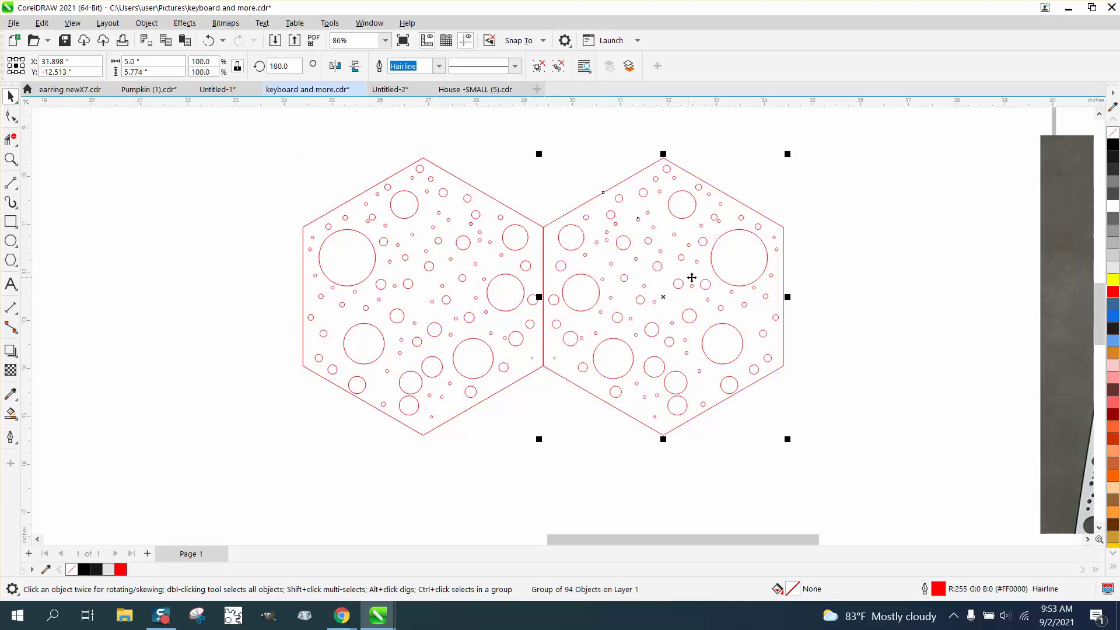
Step: Rotate the copied hexagon group by 60 degrees
left_click(298, 68)
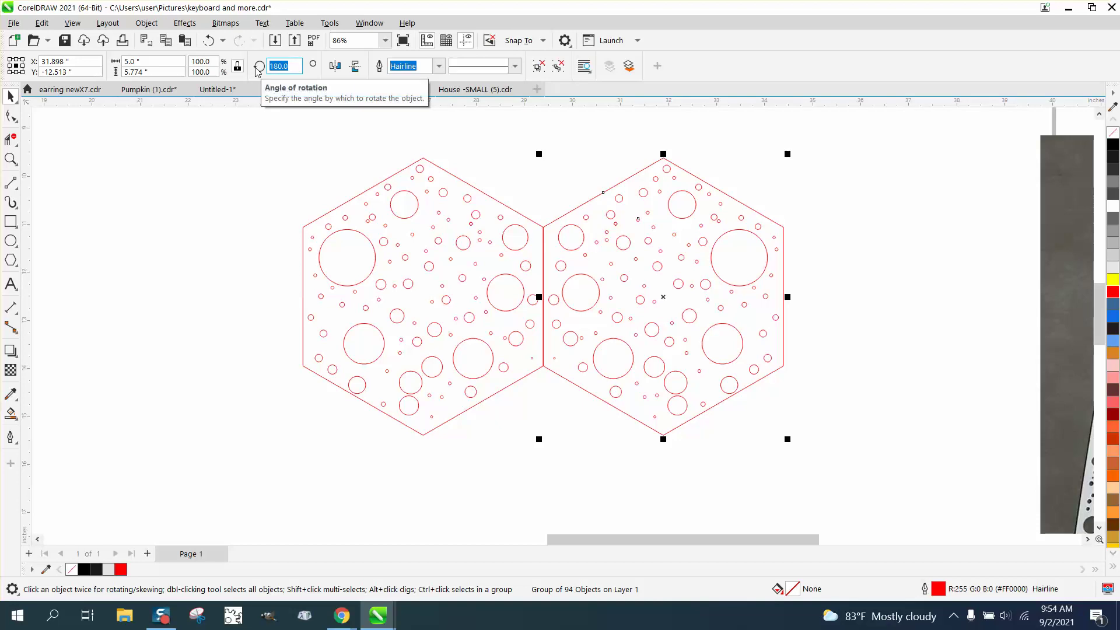
type("60")
key("Return")
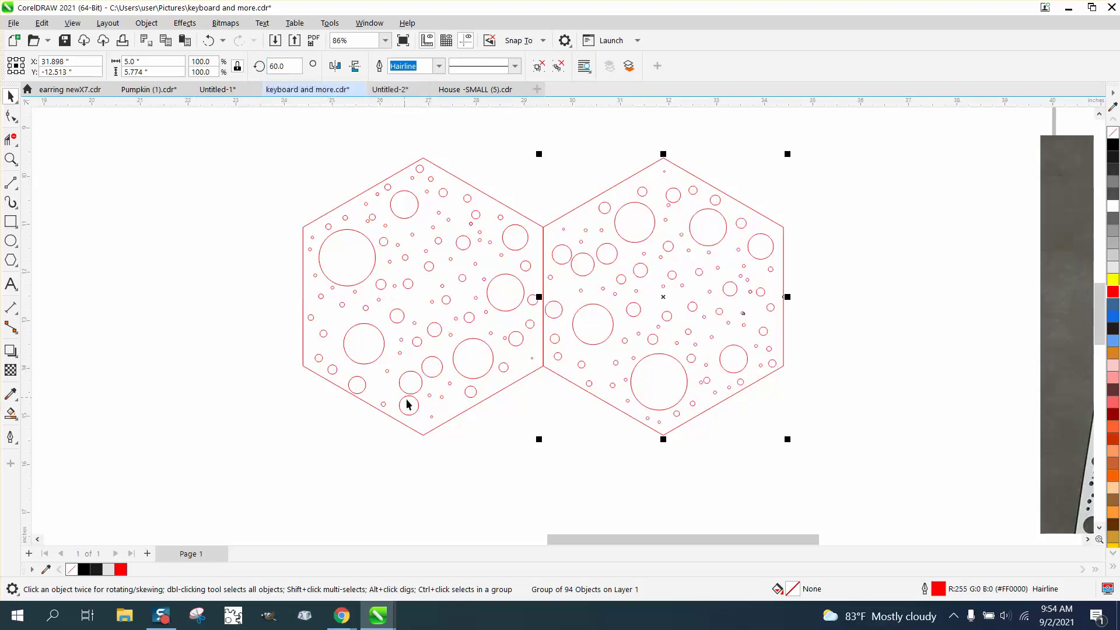
scroll(601, 303, "down", 1)
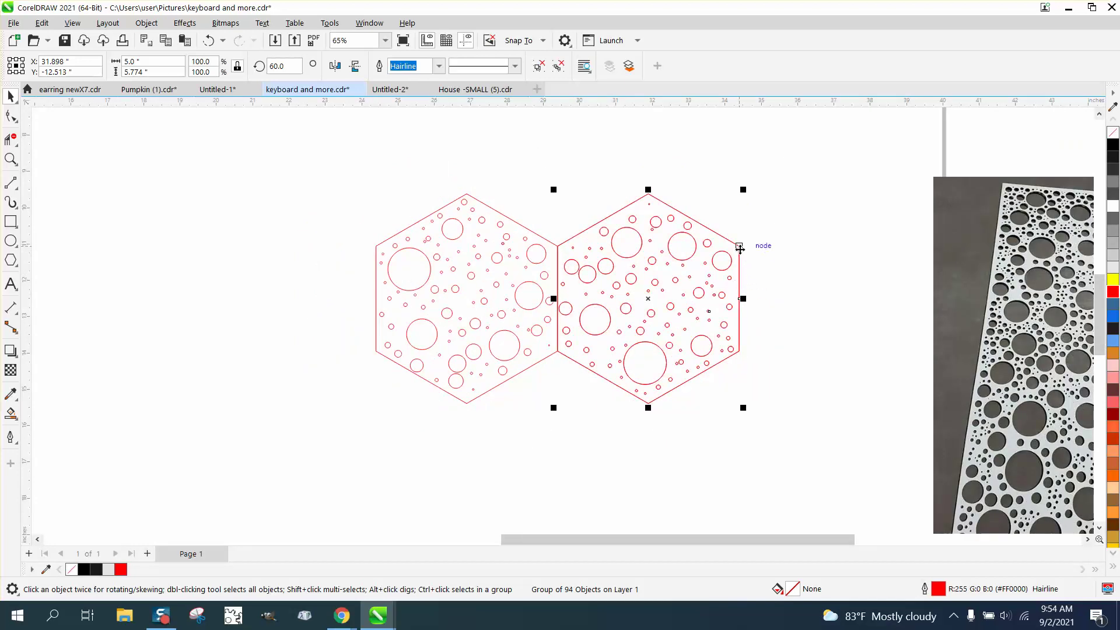
Step: Duplicate a hexagon to the left and, with Snap To Objects on, fit it against the others
left_click_drag(739, 247, 347, 236)
key("Escape")
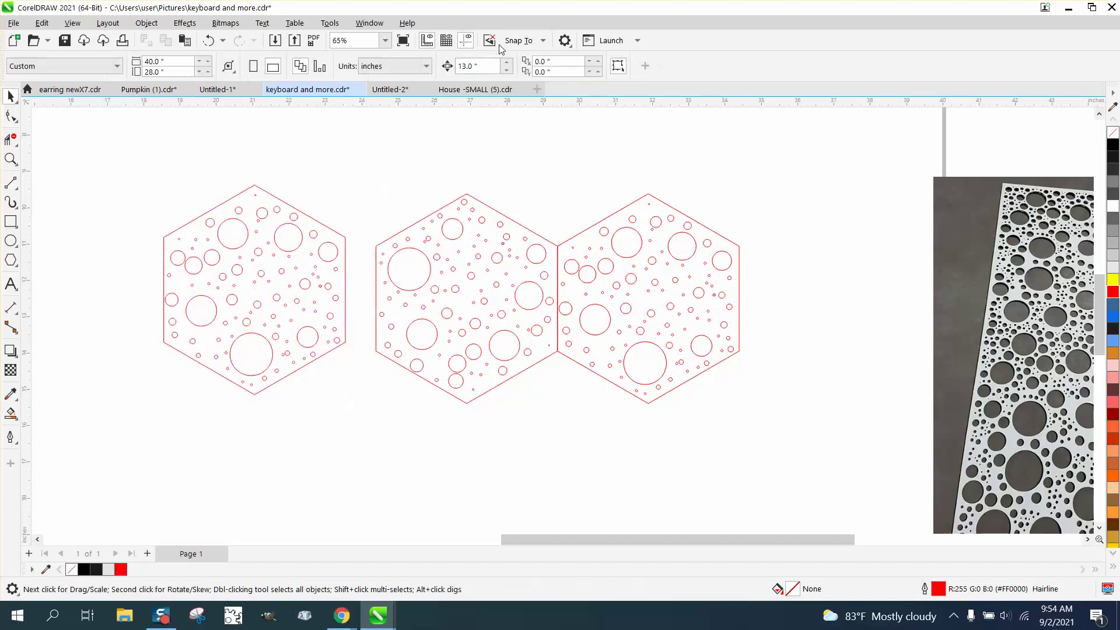
left_click(543, 41)
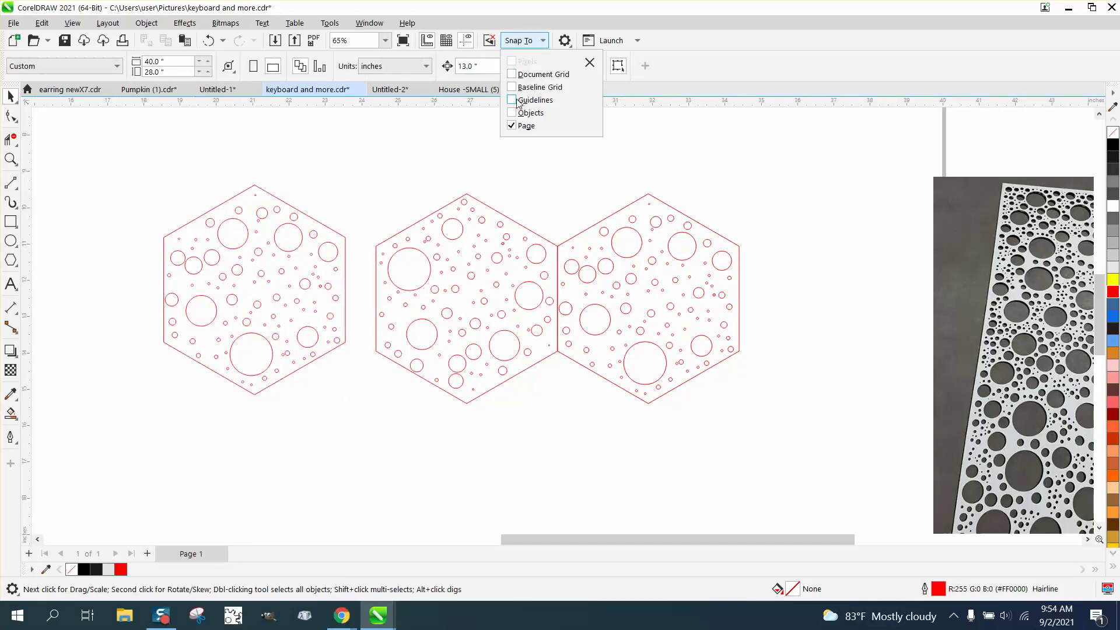
left_click(512, 113)
left_click(345, 242)
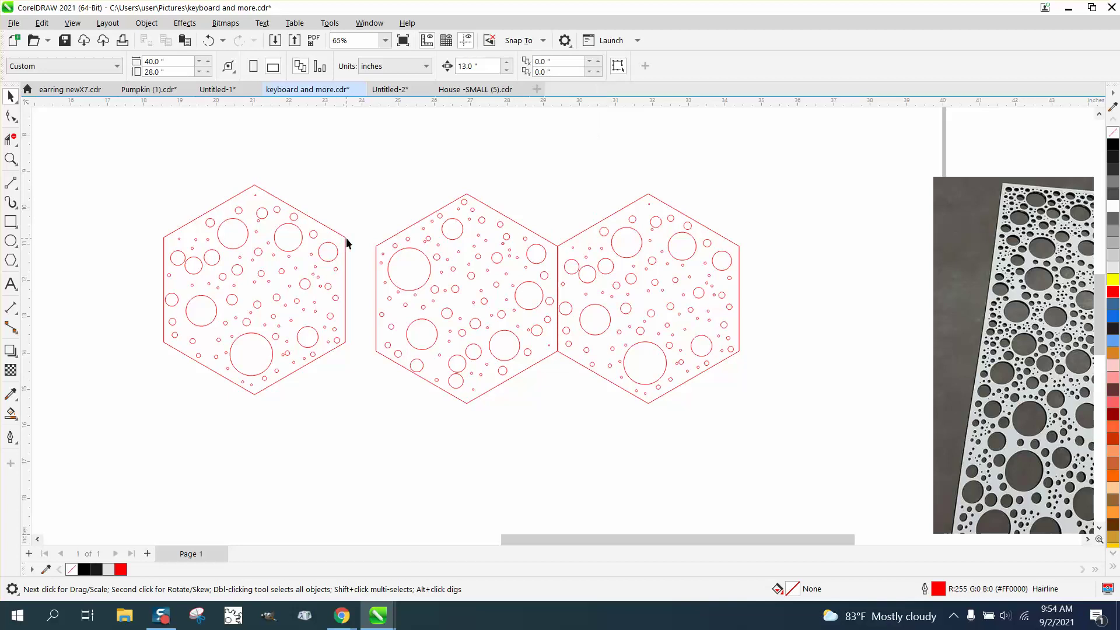
left_click(344, 243)
left_click_drag(344, 243, 375, 251)
Step: Flip the row of three hexagons and place a copy as a staggered second row
scroll(298, 338, "down", 1)
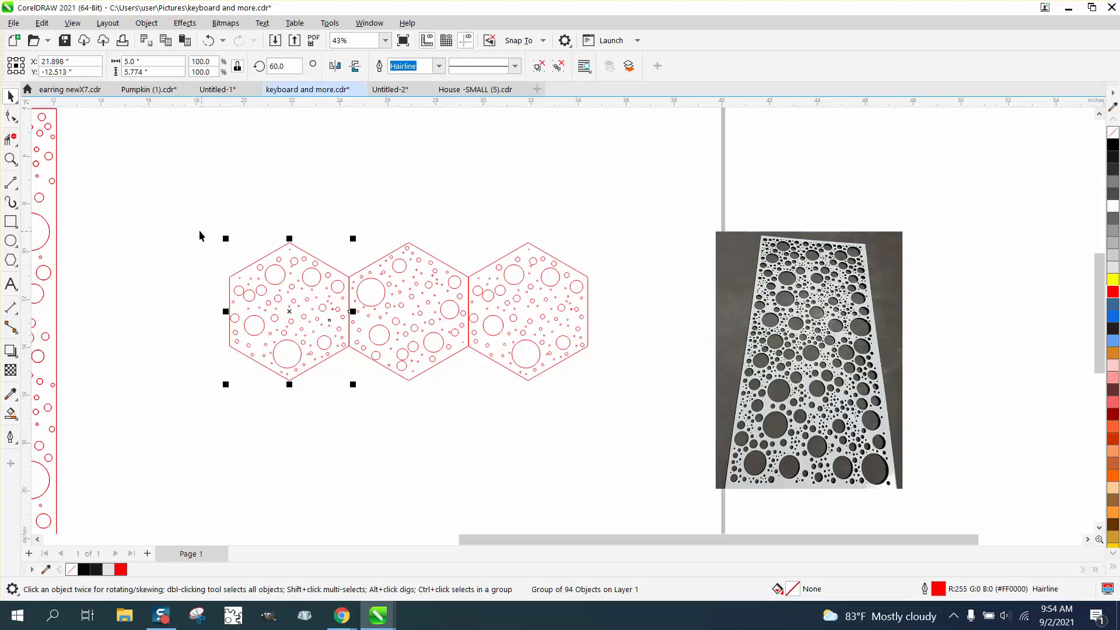
left_click_drag(198, 225, 278, 318)
left_click_drag(632, 401, 634, 403)
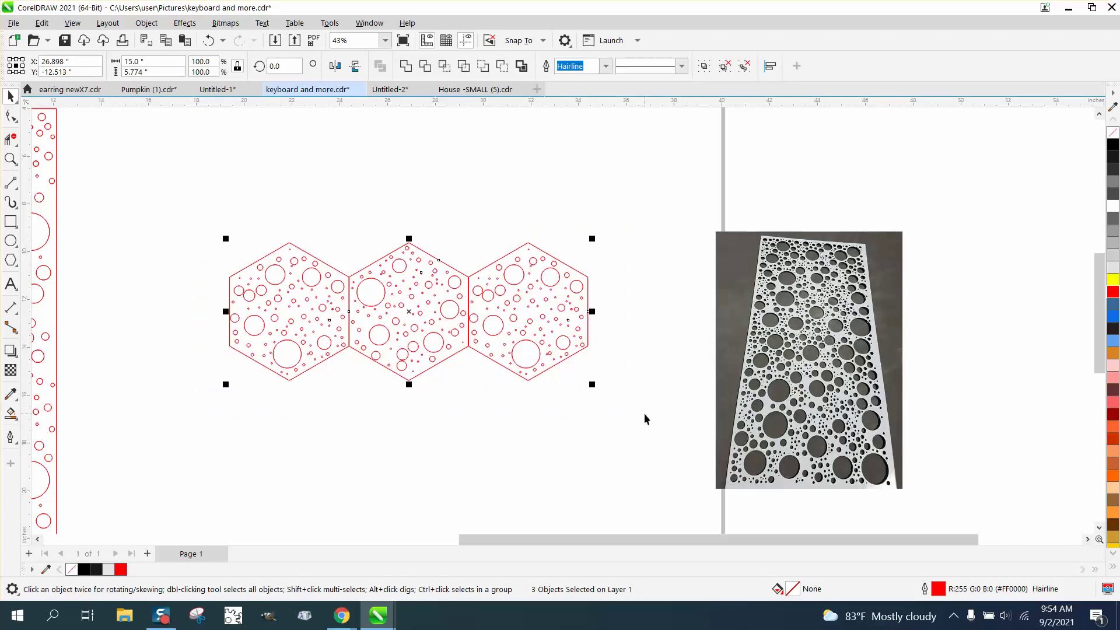
left_click(334, 65)
left_click(355, 66)
left_click_drag(408, 385, 350, 282)
Step: Copy all six hexagons below to make twelve, then move the reference photo right
scroll(408, 423, "down", 2)
left_click_drag(205, 200, 599, 432)
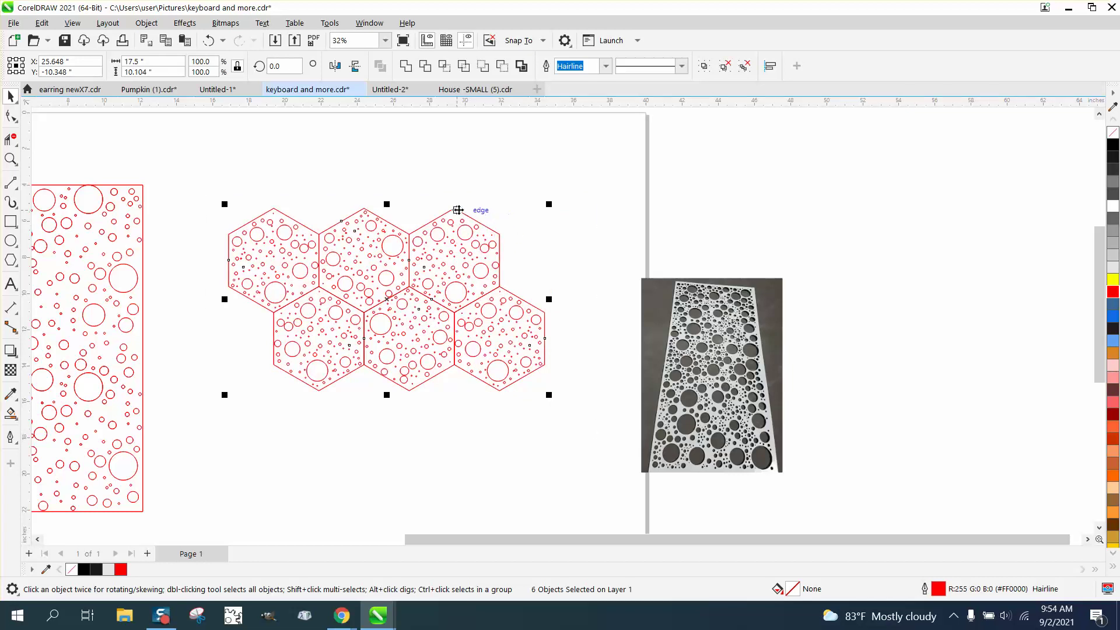
left_click_drag(456, 210, 449, 375)
scroll(390, 343, "down", 1)
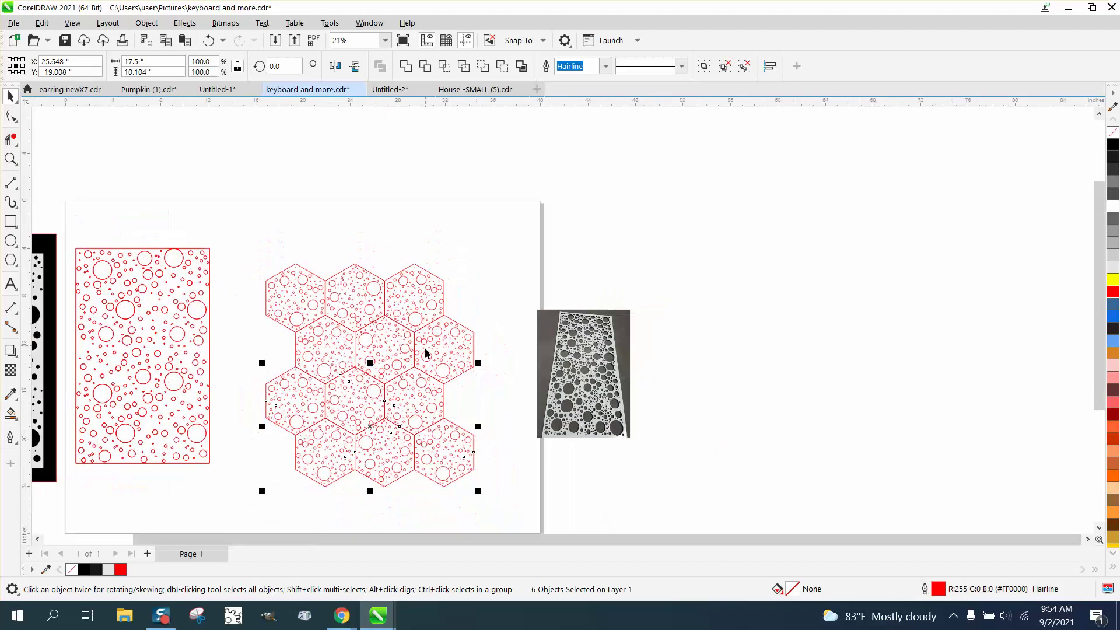
mouse_move(554, 398)
left_mouse_down()
mouse_move(688, 447)
mouse_move(680, 365)
mouse_move(765, 303)
left_mouse_up()
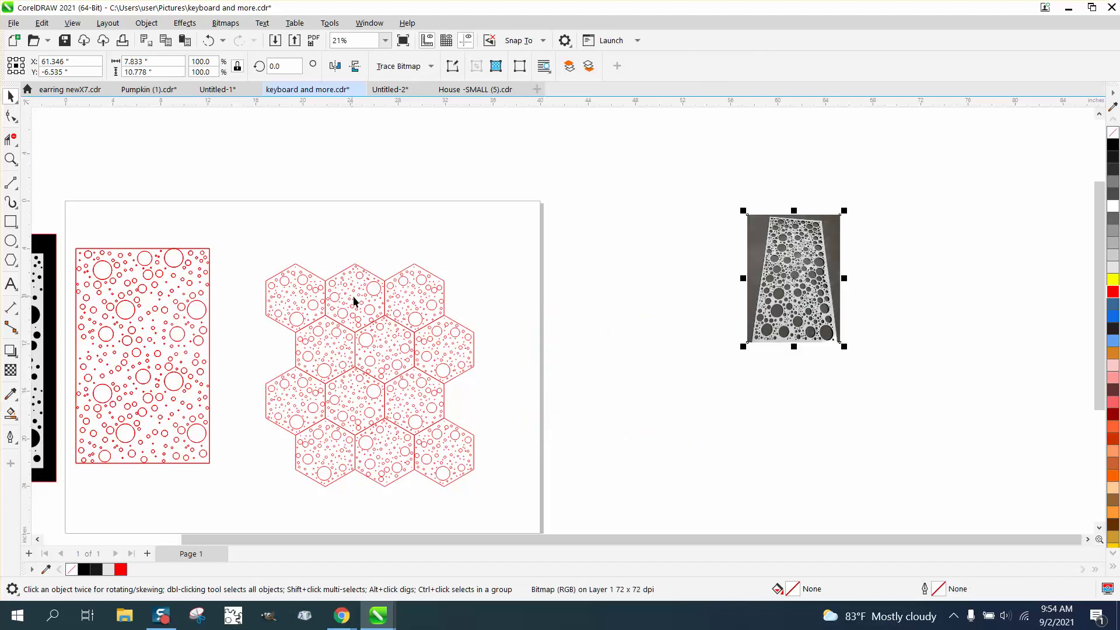
Step: Ungroup all the honeycomb hexagons into separate shapes
left_click_drag(262, 249, 315, 410)
left_click_drag(514, 501, 516, 503)
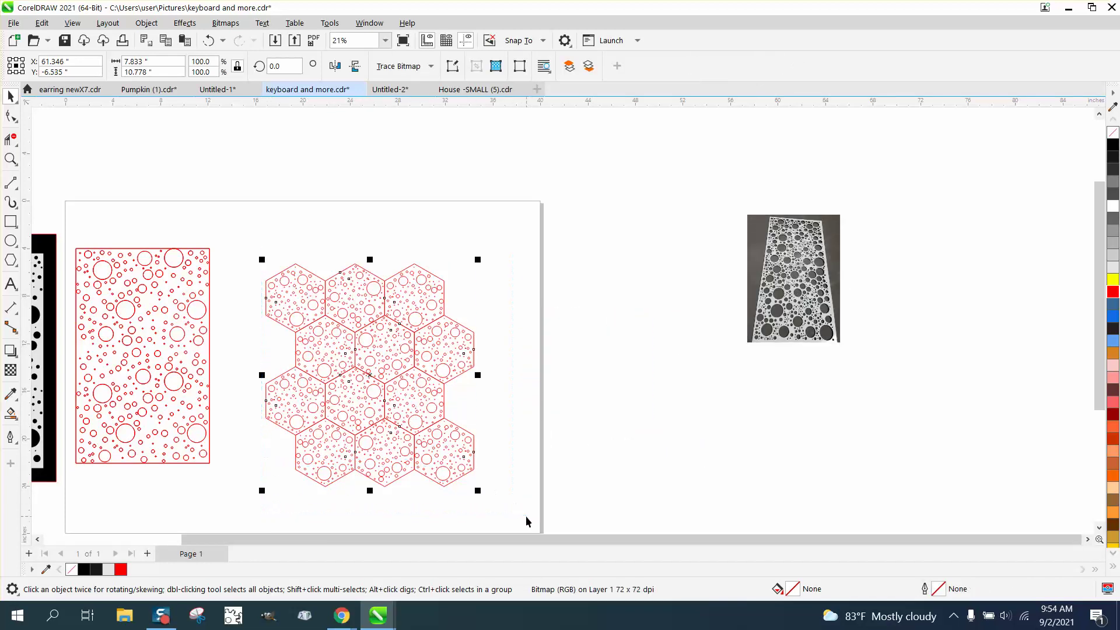
left_click(145, 25)
mouse_move(192, 254)
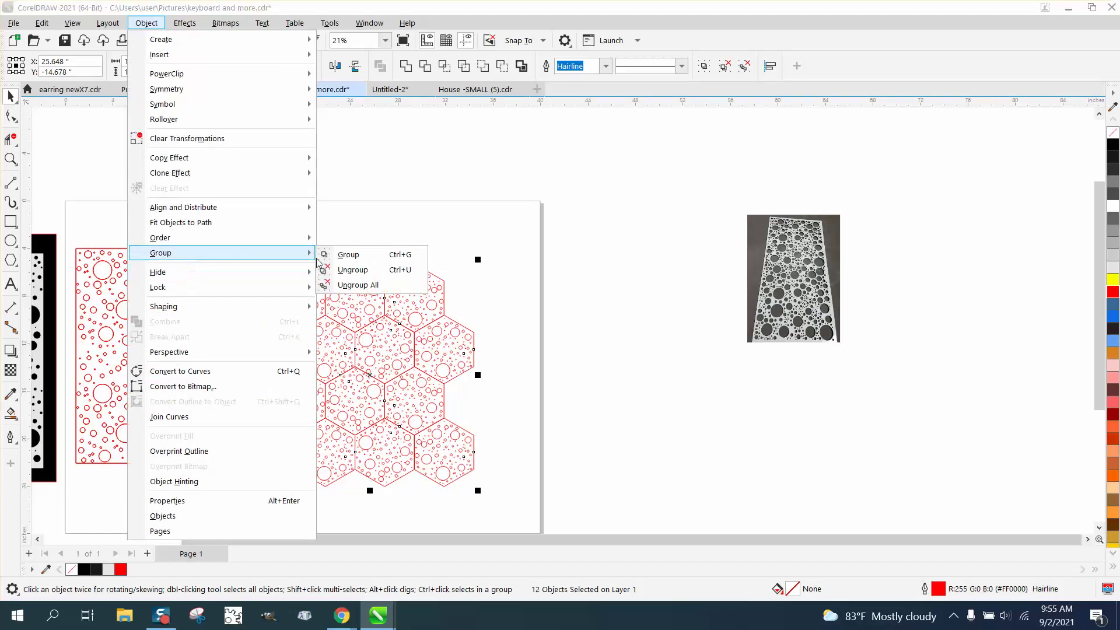
left_click(347, 270)
left_click(362, 232)
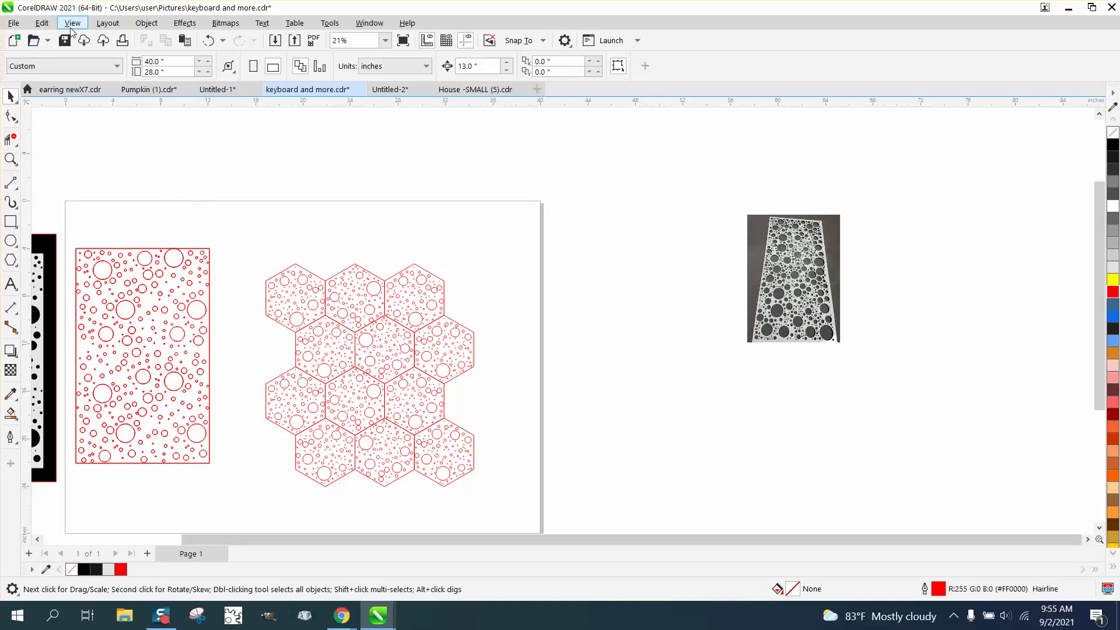
Step: Use Find and Replace to select every polygon and delete the hexagon outlines
left_click(42, 24)
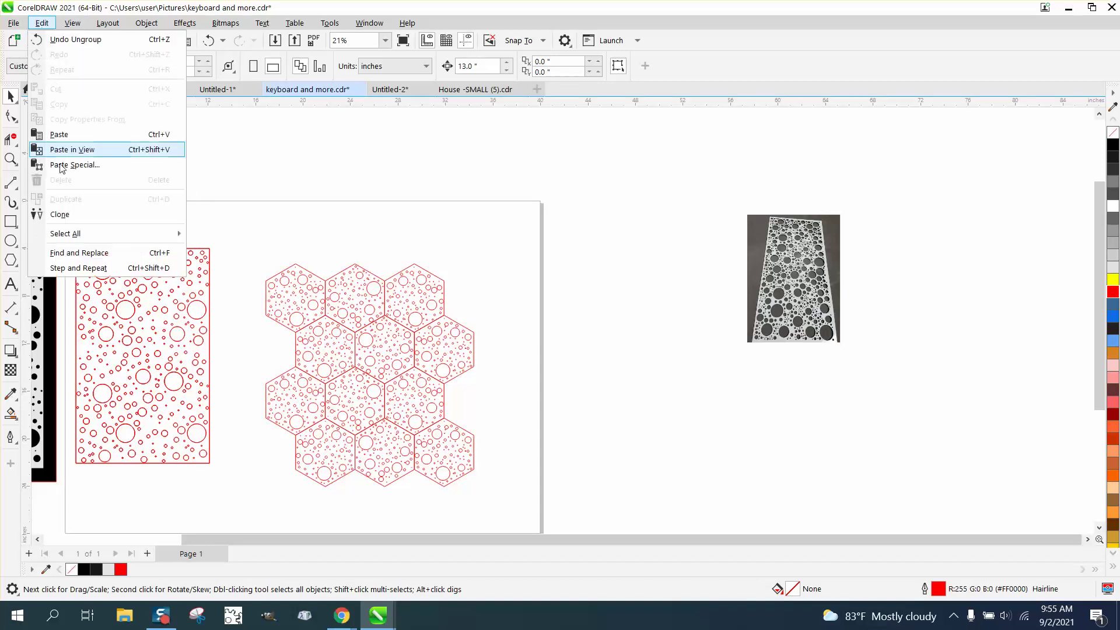
left_click(77, 253)
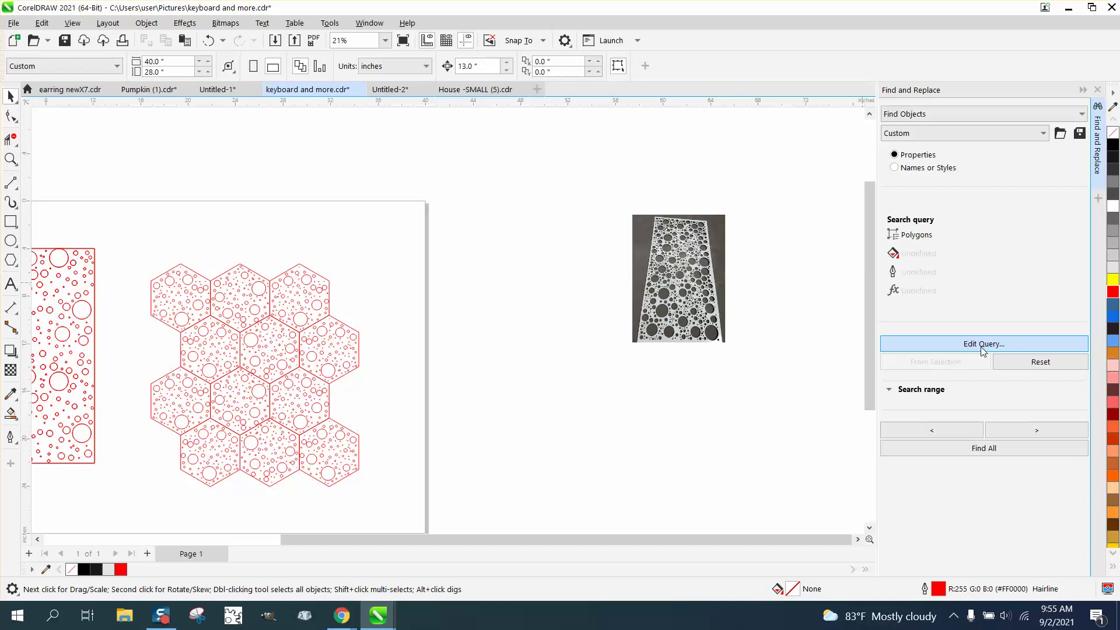
left_click(980, 347)
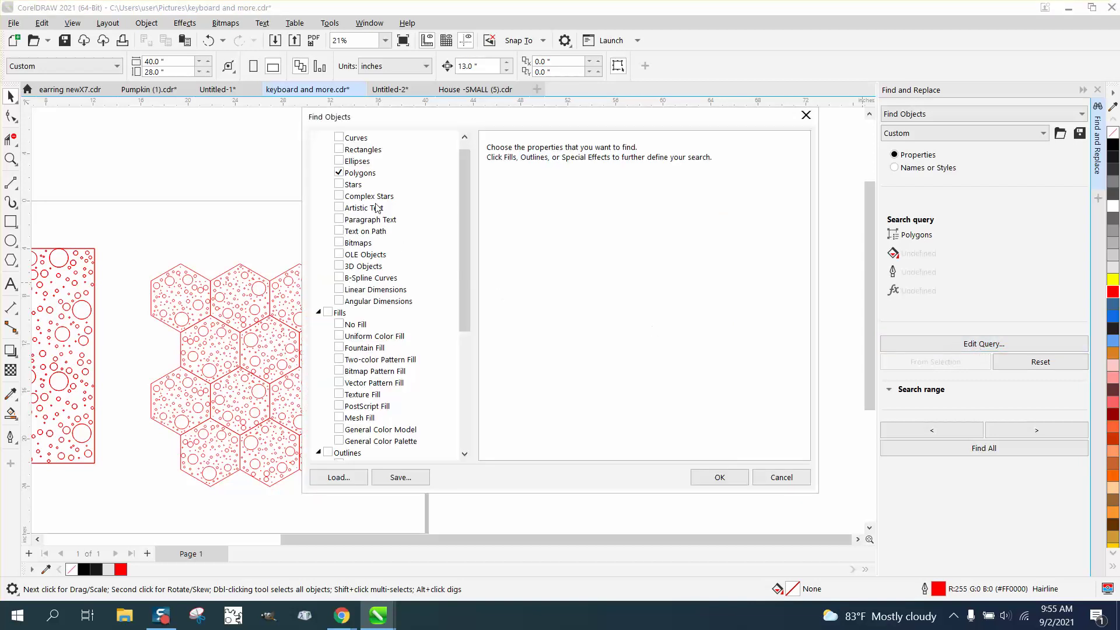
left_click(370, 175)
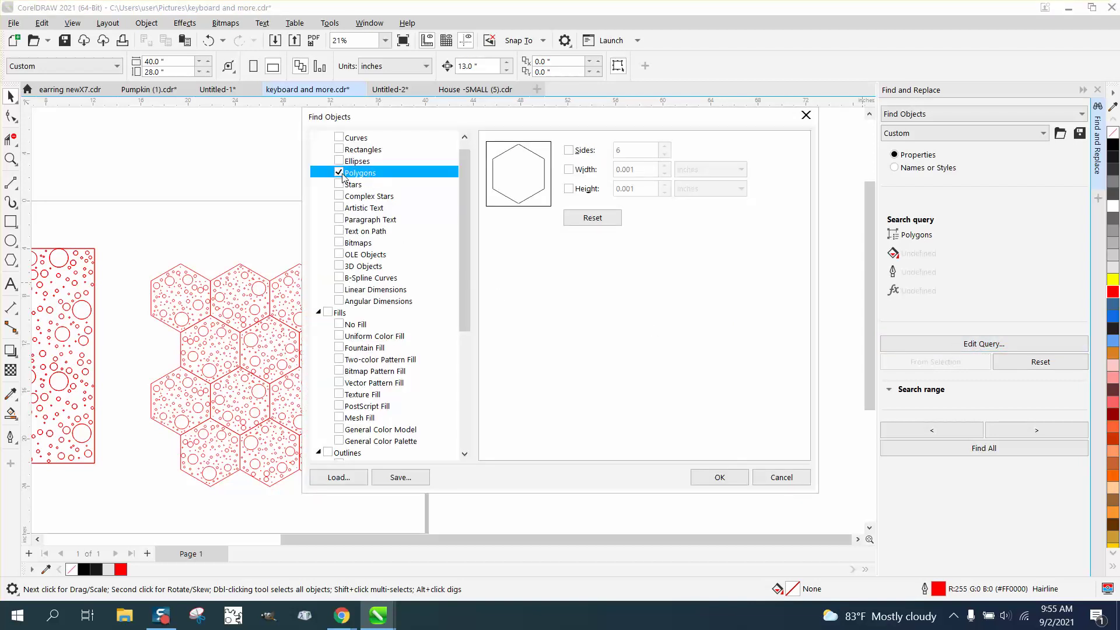
left_click(720, 475)
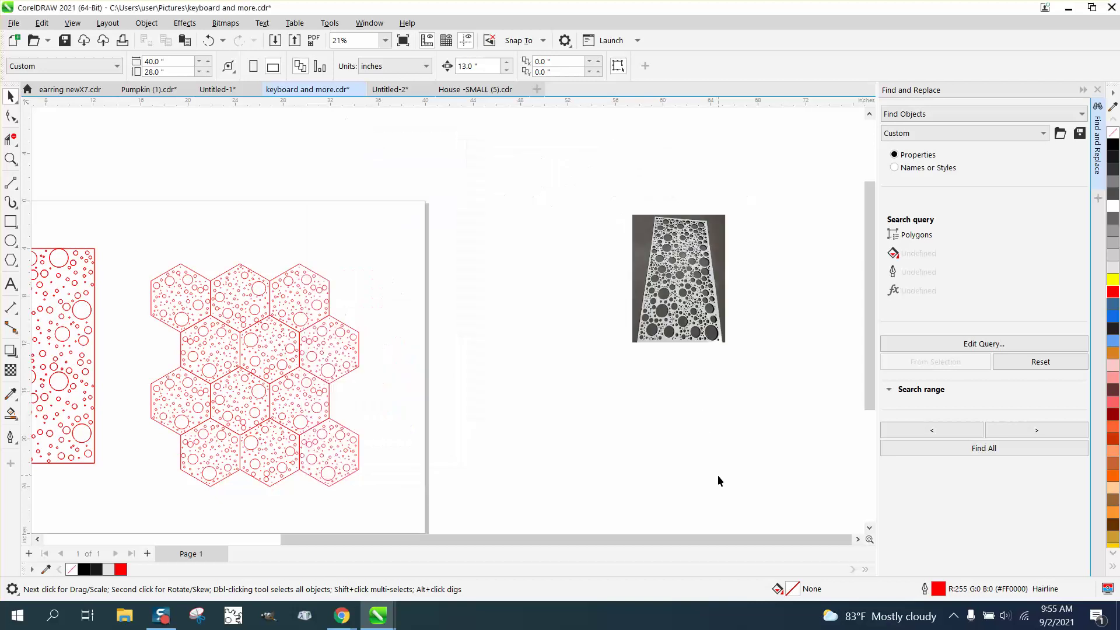
left_click(983, 449)
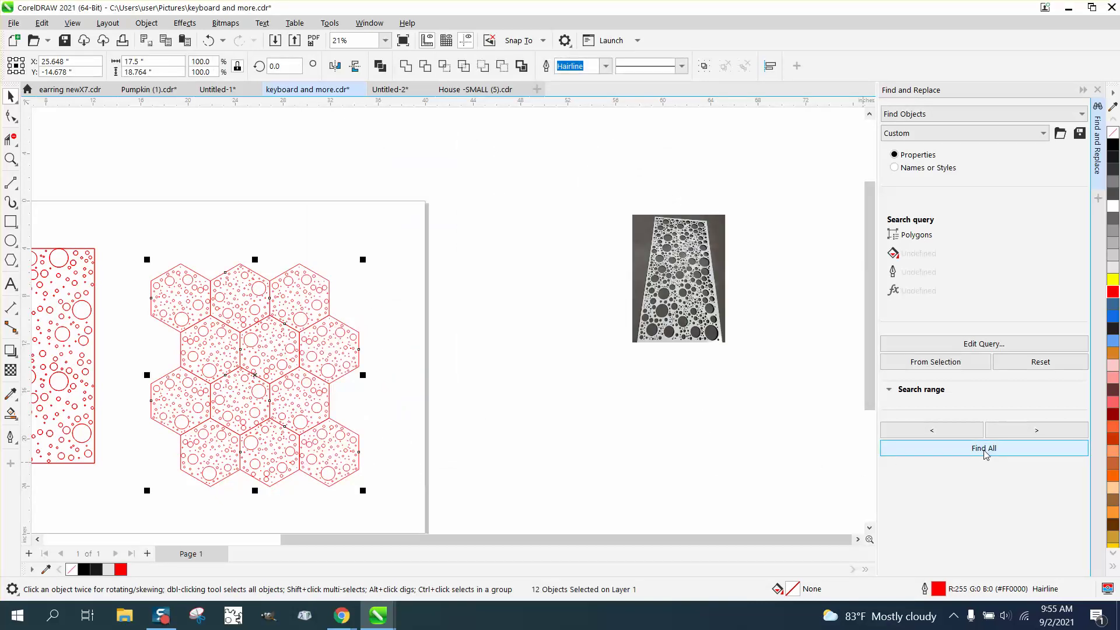
key("Delete")
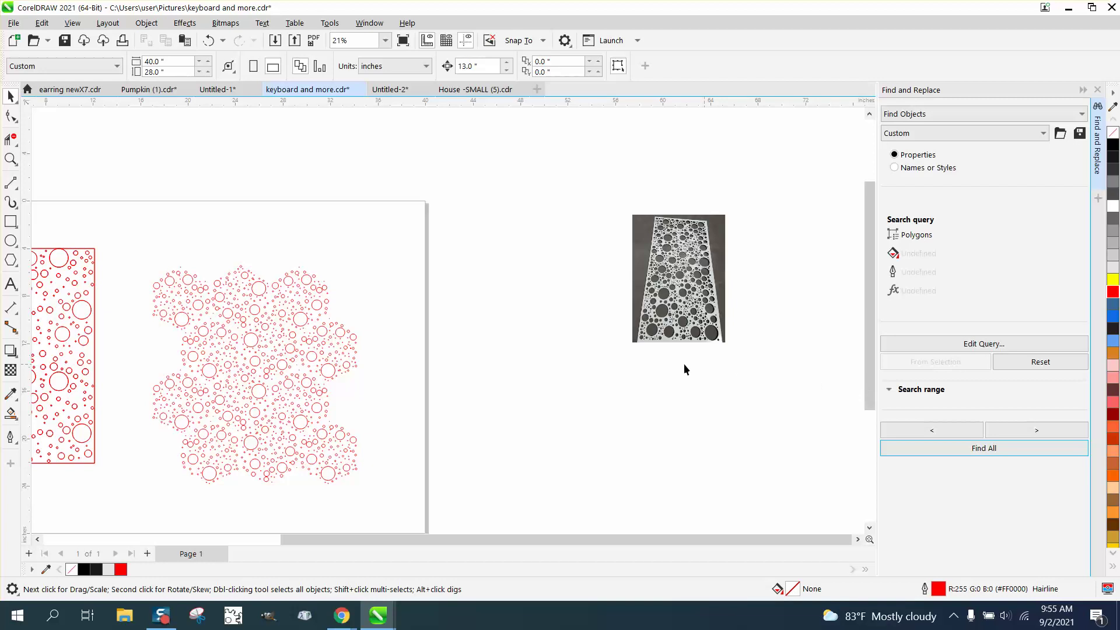
Step: Group all 1116 circles of the honeycomb pattern into one object
left_click(10, 159)
left_click_drag(146, 243, 505, 474)
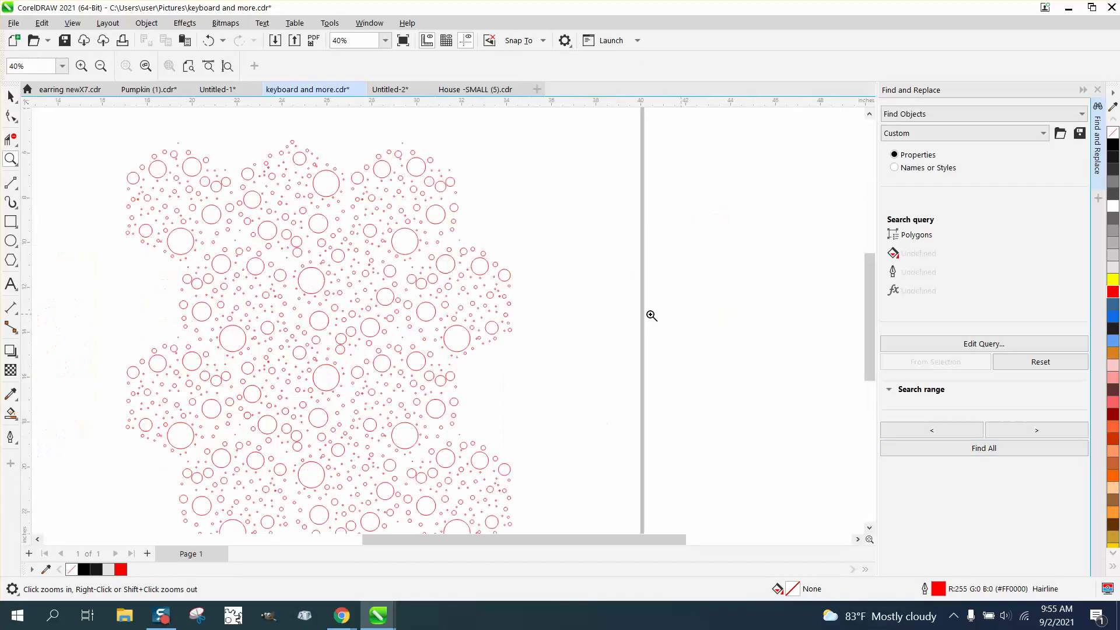
right_click(409, 280)
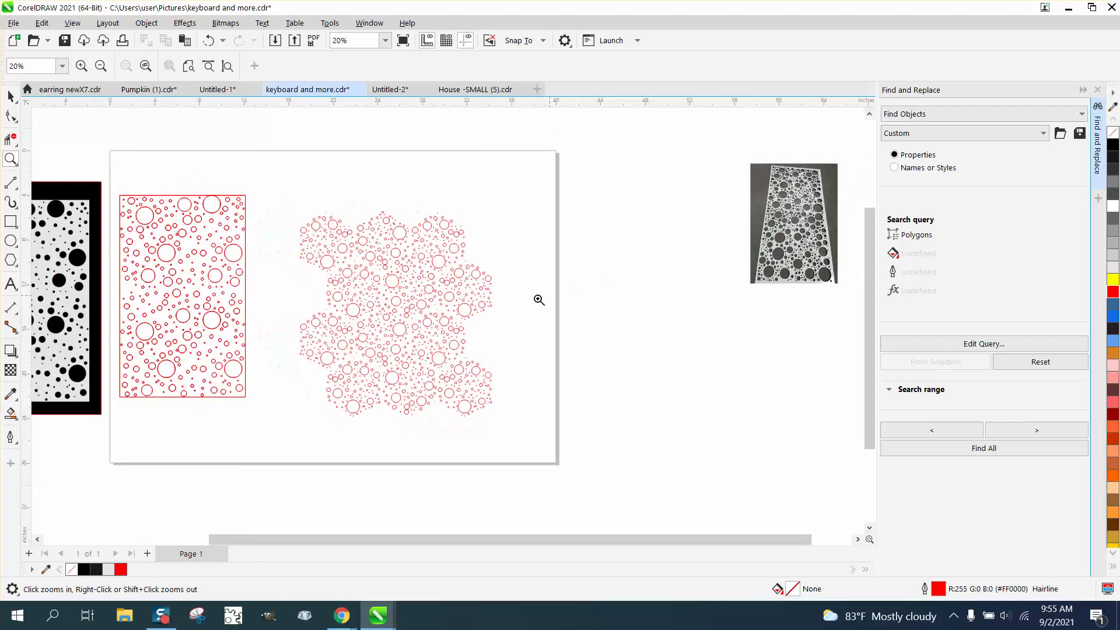
left_click(11, 221)
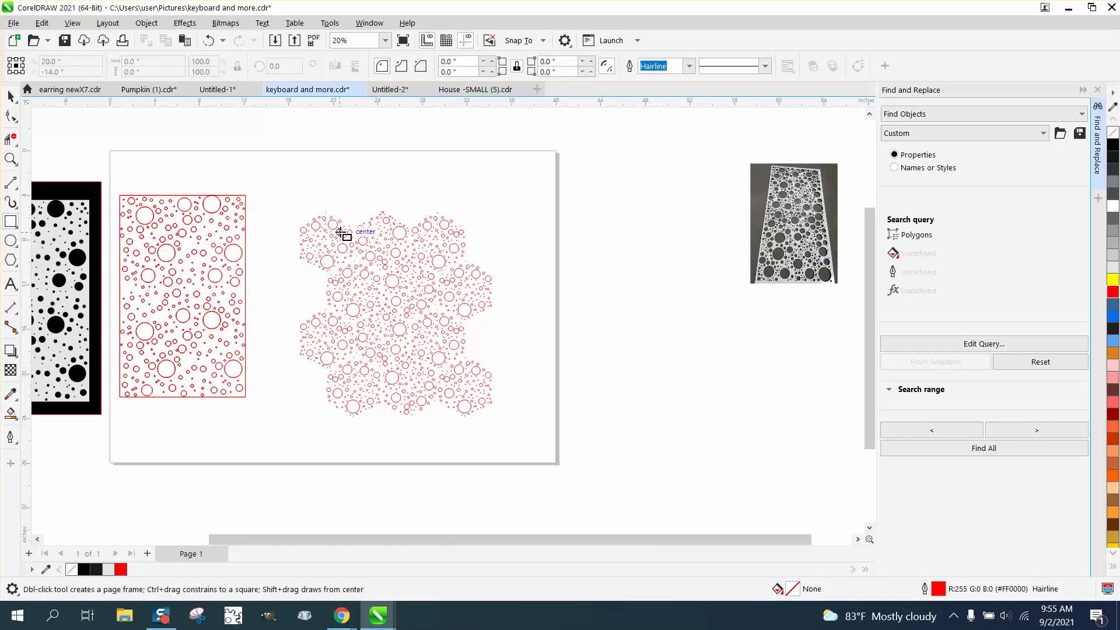
left_click(10, 96)
left_click_drag(284, 191, 551, 446)
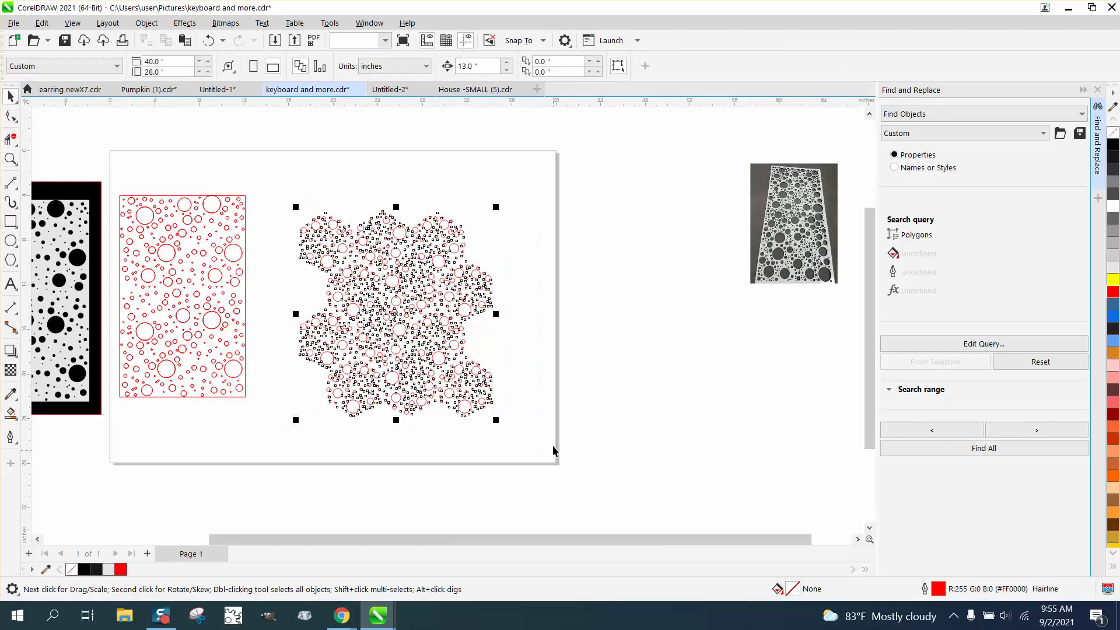
left_click(152, 25)
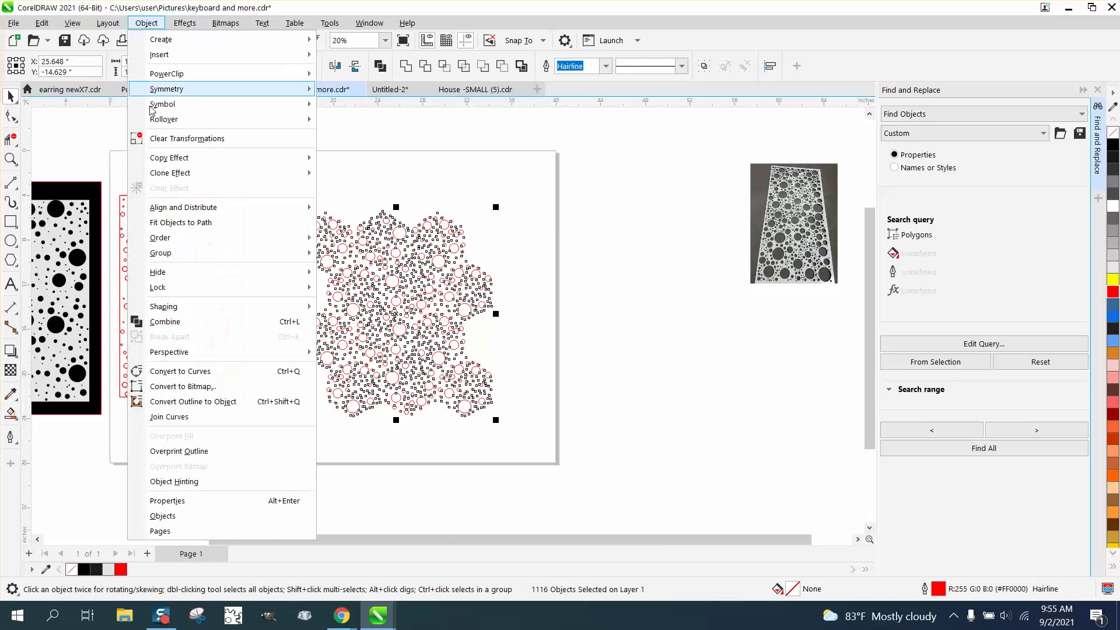
mouse_move(195, 261)
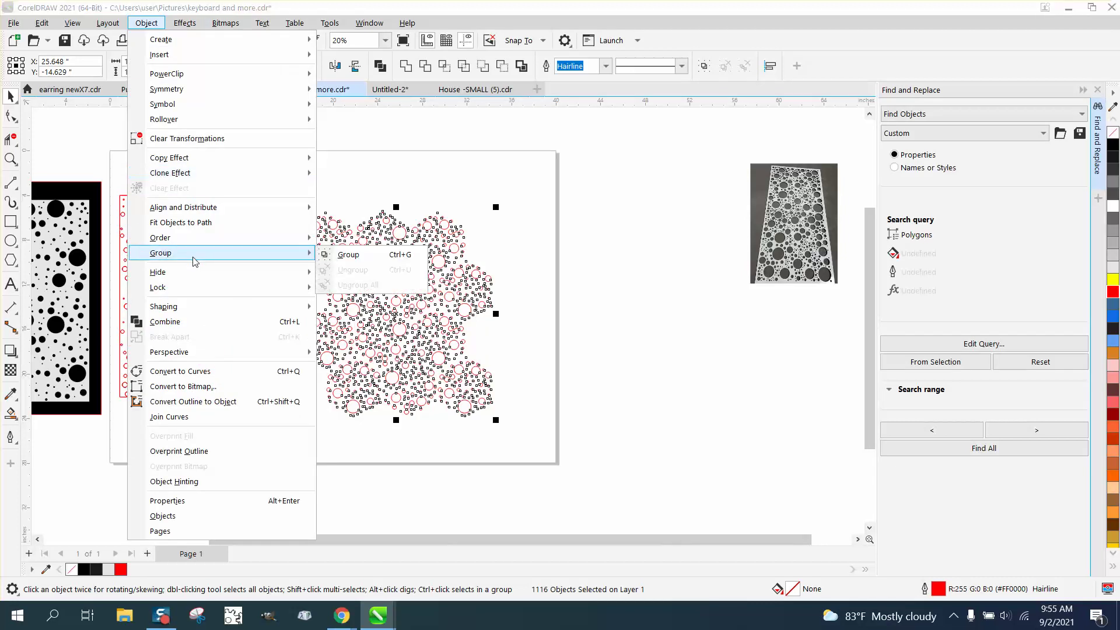
left_click(348, 254)
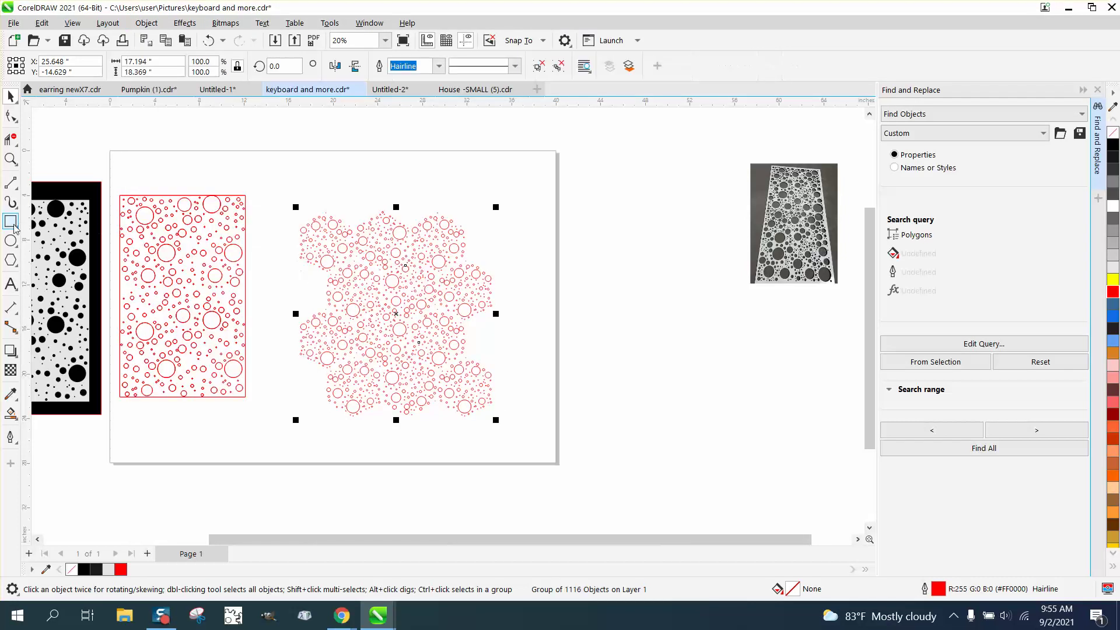
Step: Draw an 11.375 by 11.375 inch square over the middle of the bubble pattern
scroll(449, 324, "up", 2)
key("F6")
left_click_drag(230, 170, 304, 427)
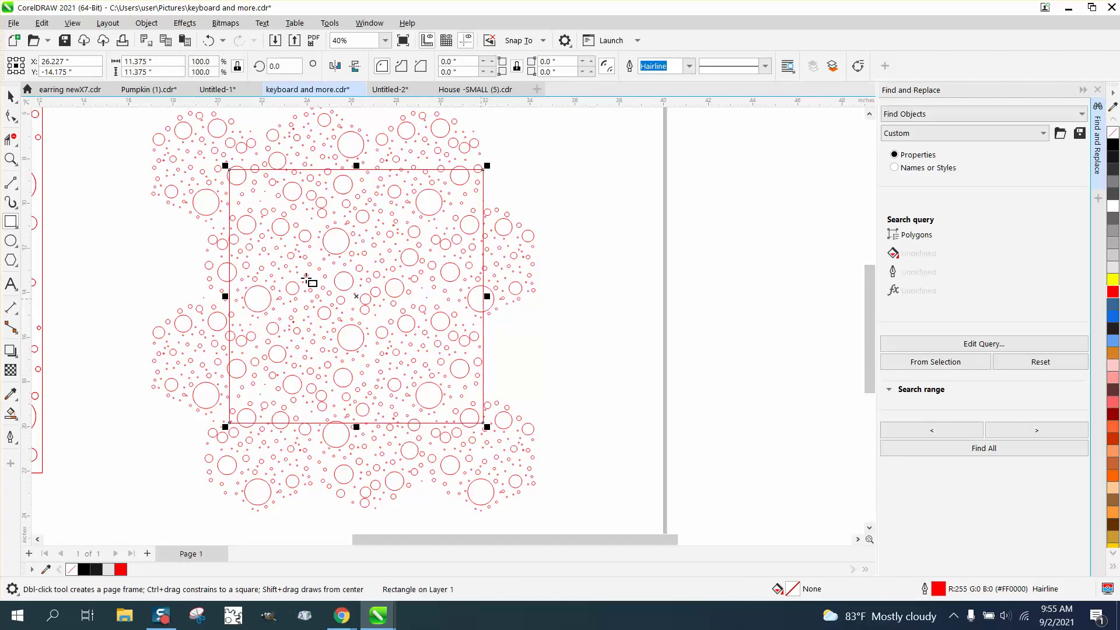
scroll(309, 279, "down", 1)
Step: Intersect the square with the bubble group to keep only the 552 circles inside it
left_click(13, 99)
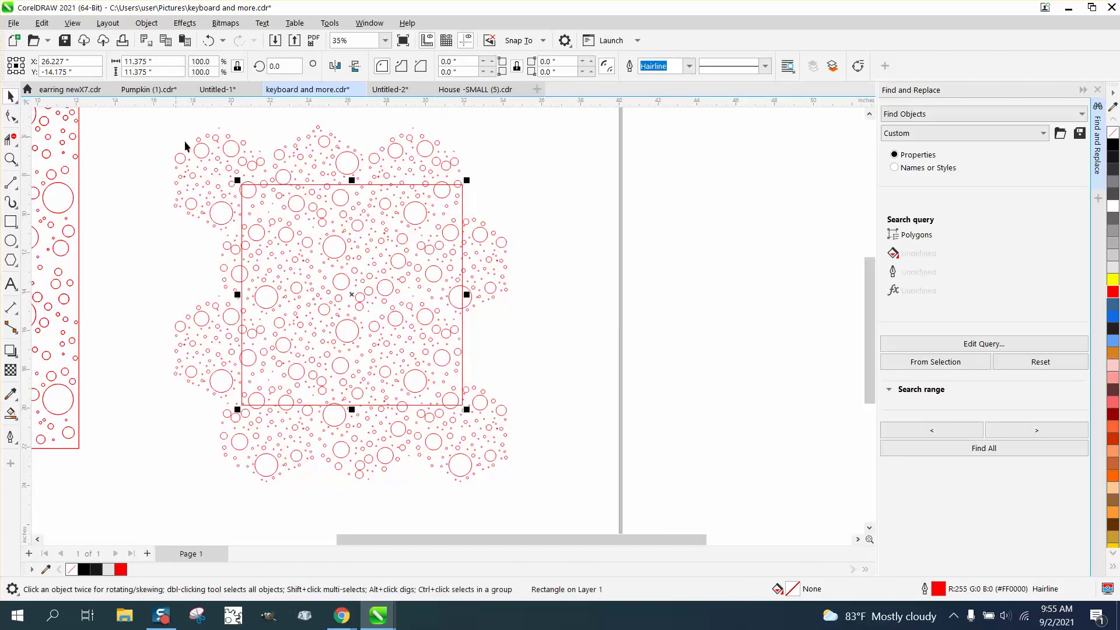
scroll(206, 167, "down", 2)
left_click_drag(156, 121, 493, 419)
left_click(444, 66)
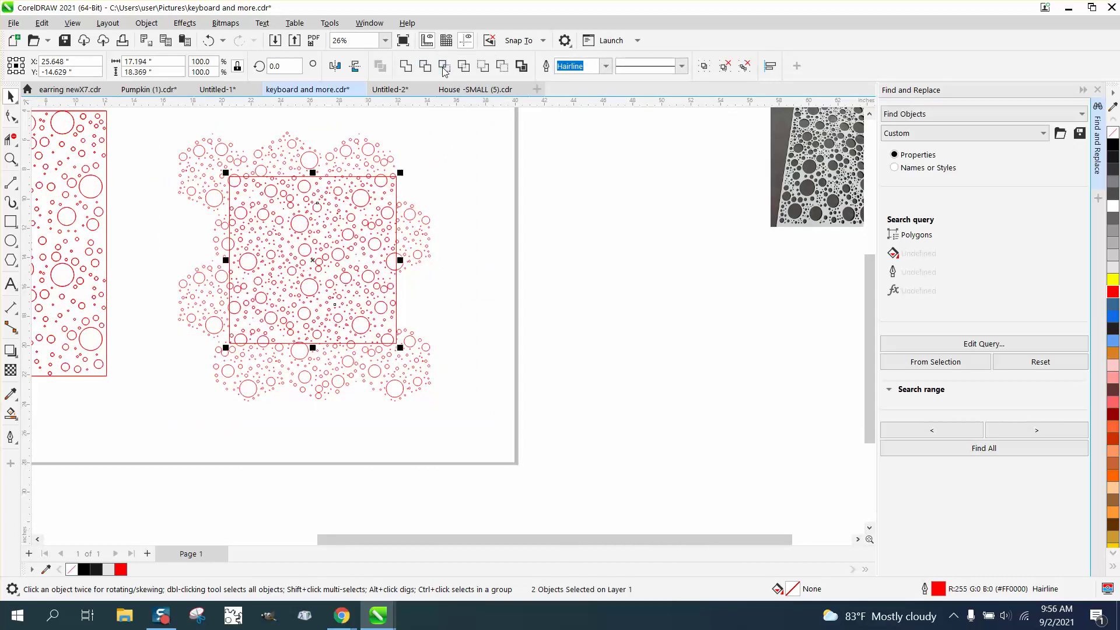
Step: Move the trimmed circle panel right, below the reference photo
key("shift+Right")
key("shift+Right")
key("shift+Right")
key("shift+Right")
key("shift+Right")
key("shift+Right")
key("shift+Right")
key("shift+Right")
key("shift+Right")
key("shift+Right")
key("shift+Right")
key("shift+Right")
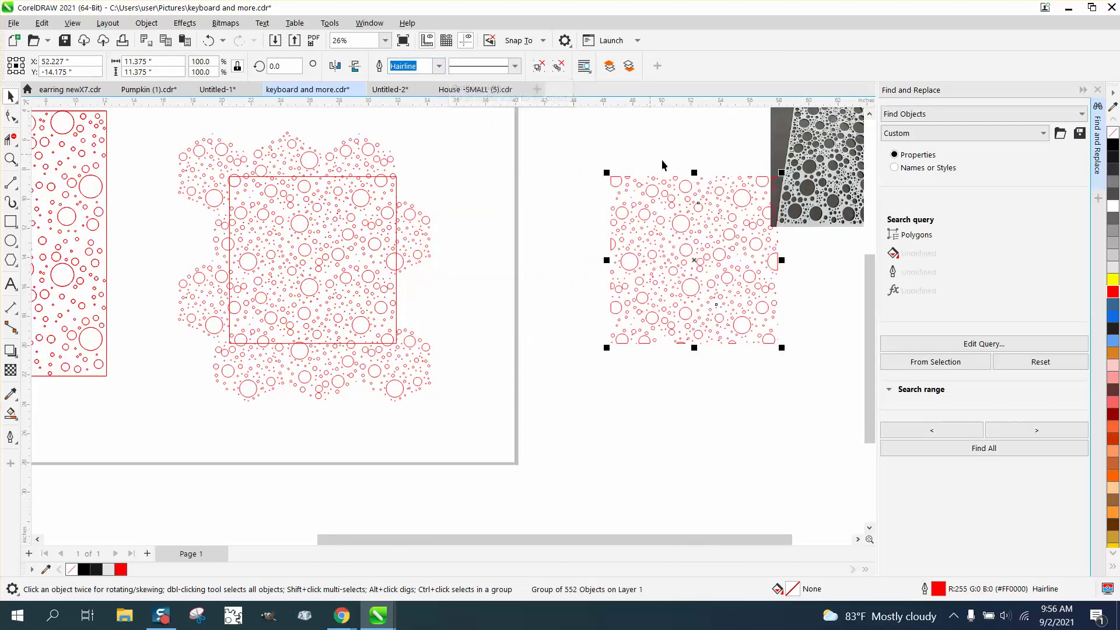
left_click_drag(702, 260, 639, 302)
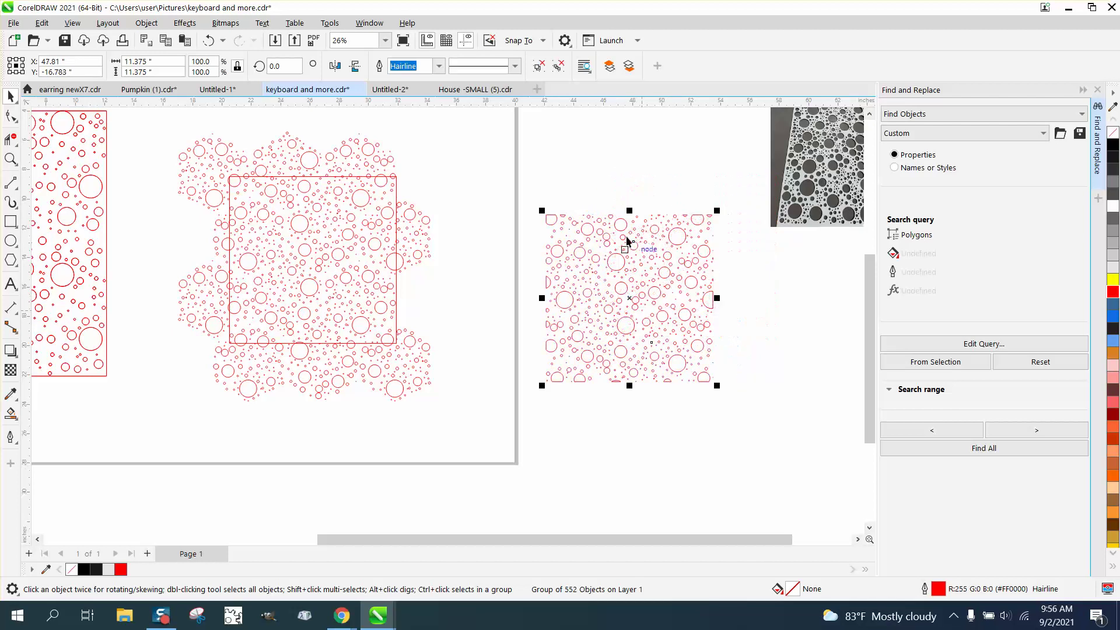
left_click(712, 233)
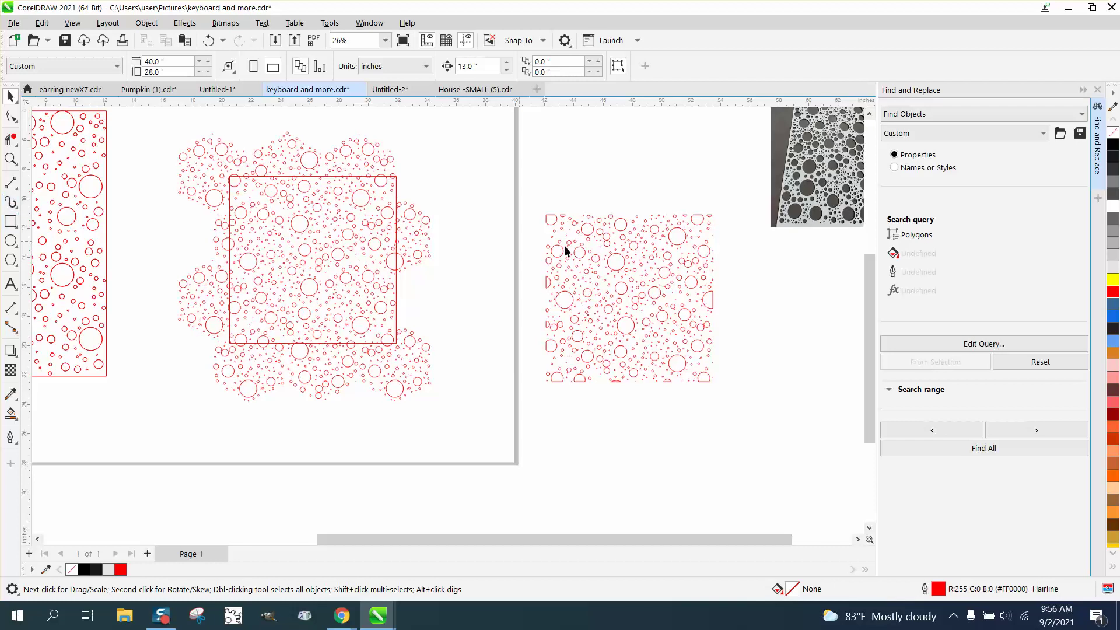
Step: Frame the circle panel with a square scaled to 104.2%, 11.847 inches per side
left_click(583, 256)
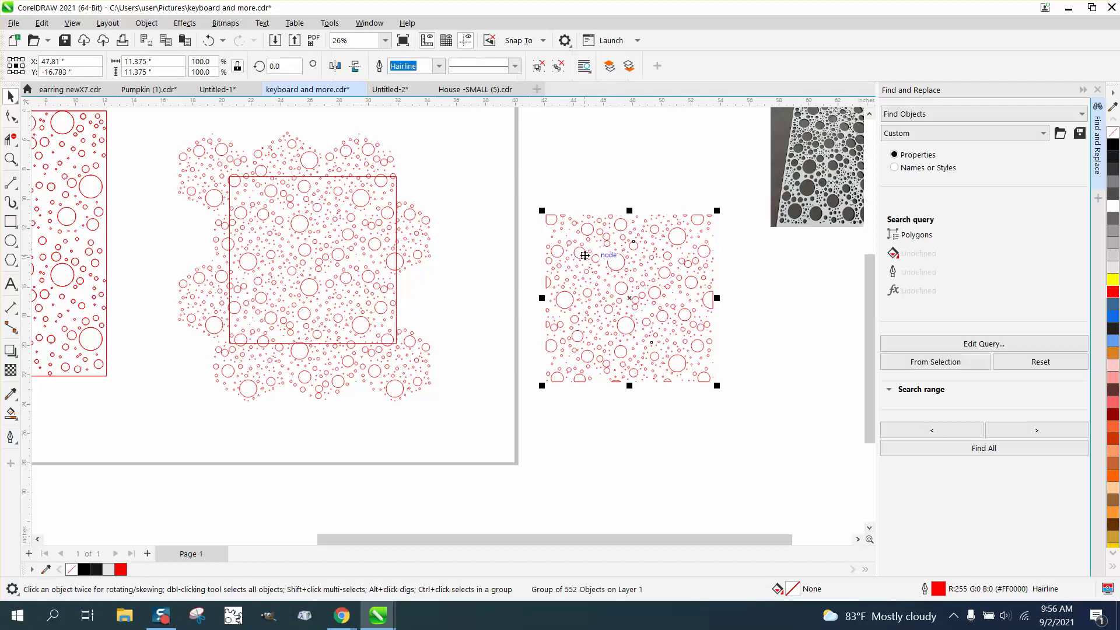
left_click(12, 222)
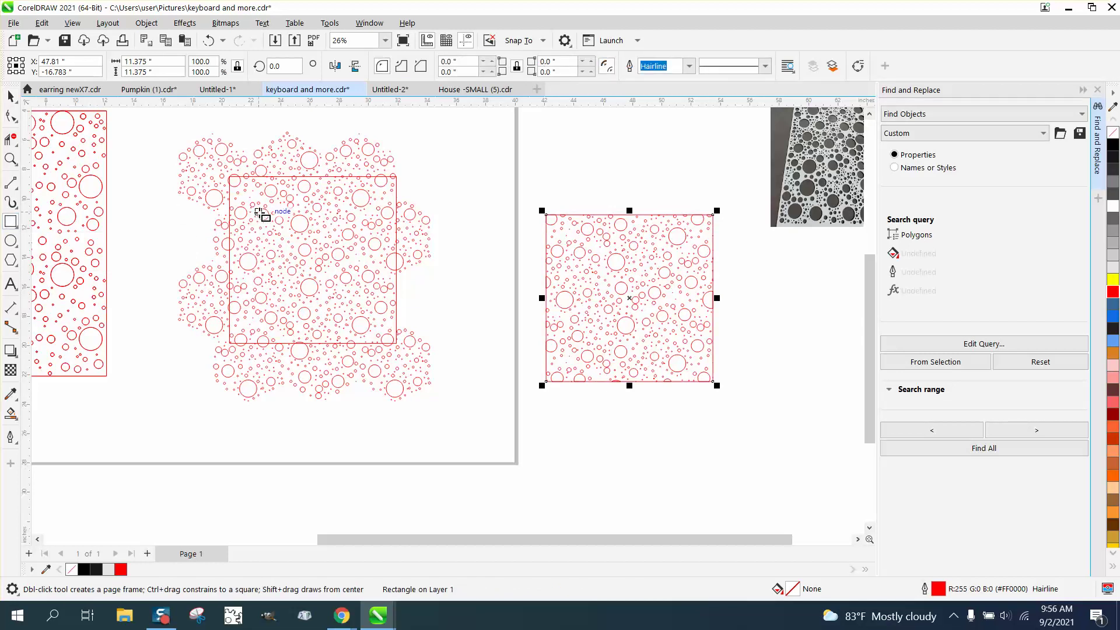
left_click(717, 210)
left_click_drag(717, 210, 725, 205)
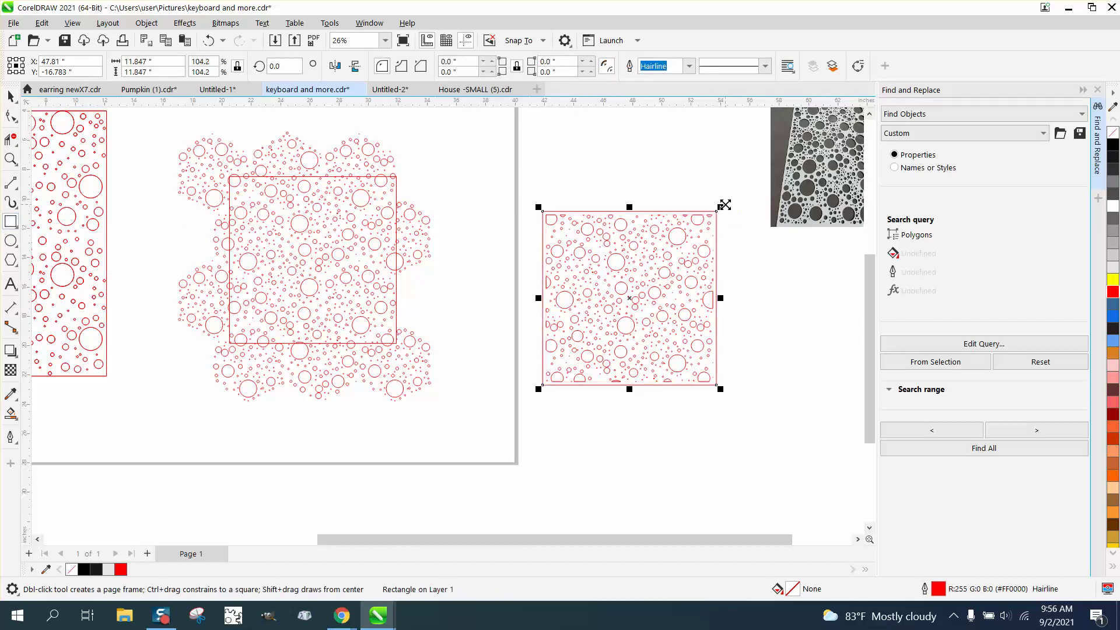
left_click(10, 159)
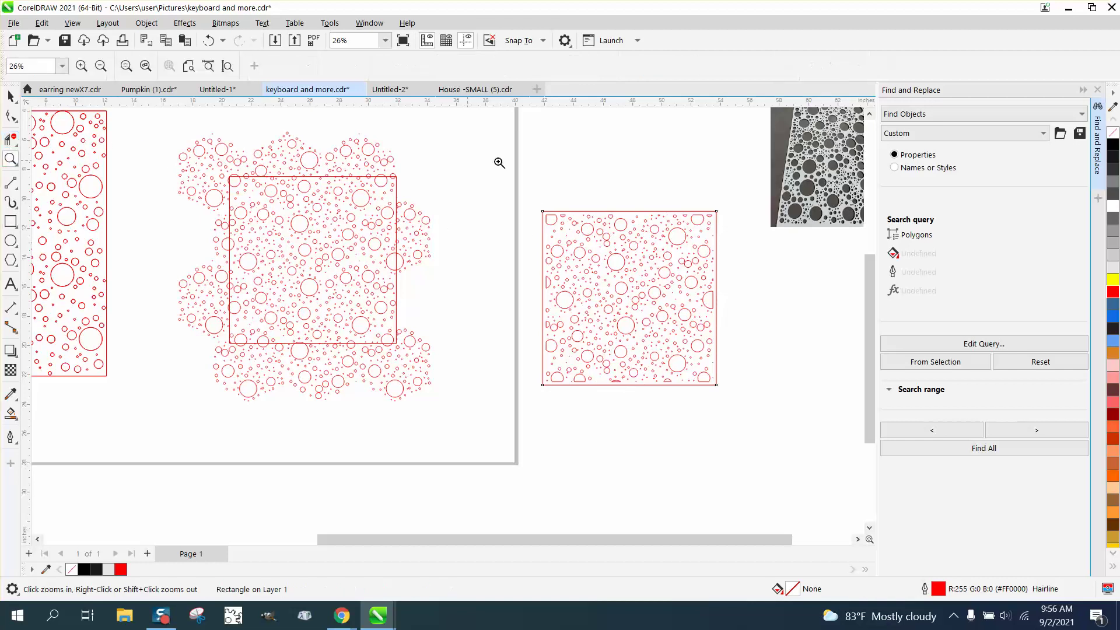
left_click(689, 322)
right_click(365, 195)
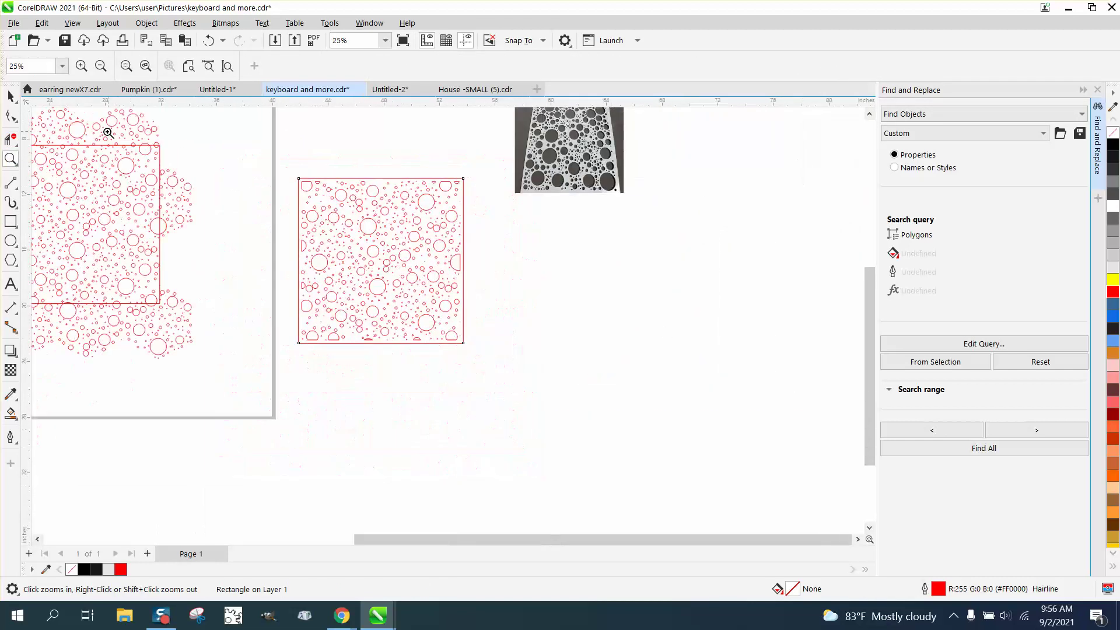
left_click(9, 95)
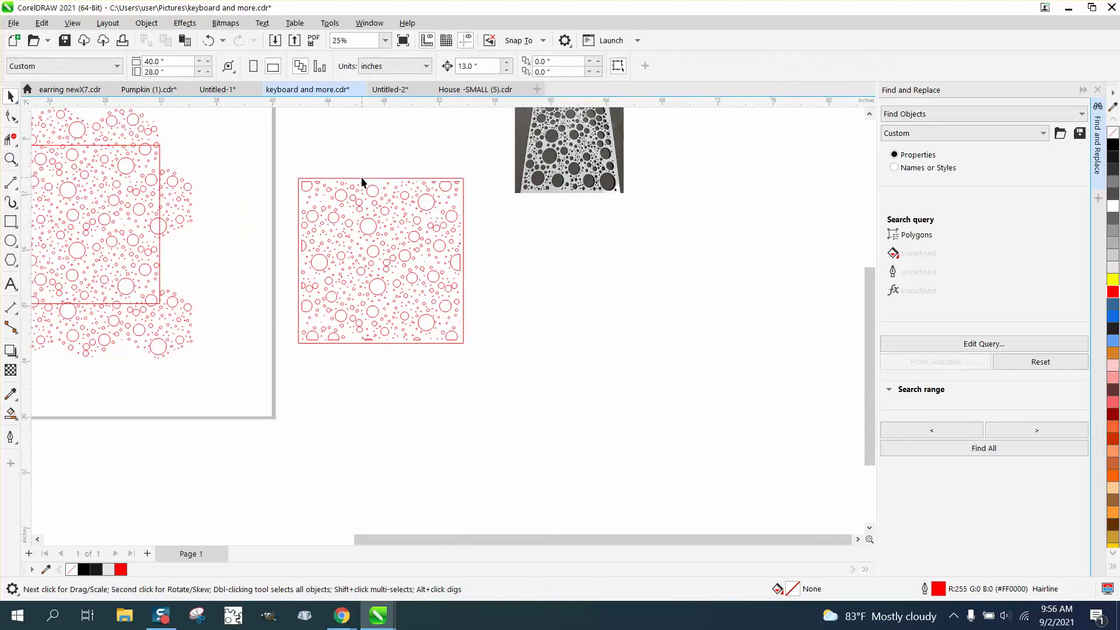
left_click(362, 178)
key("Right")
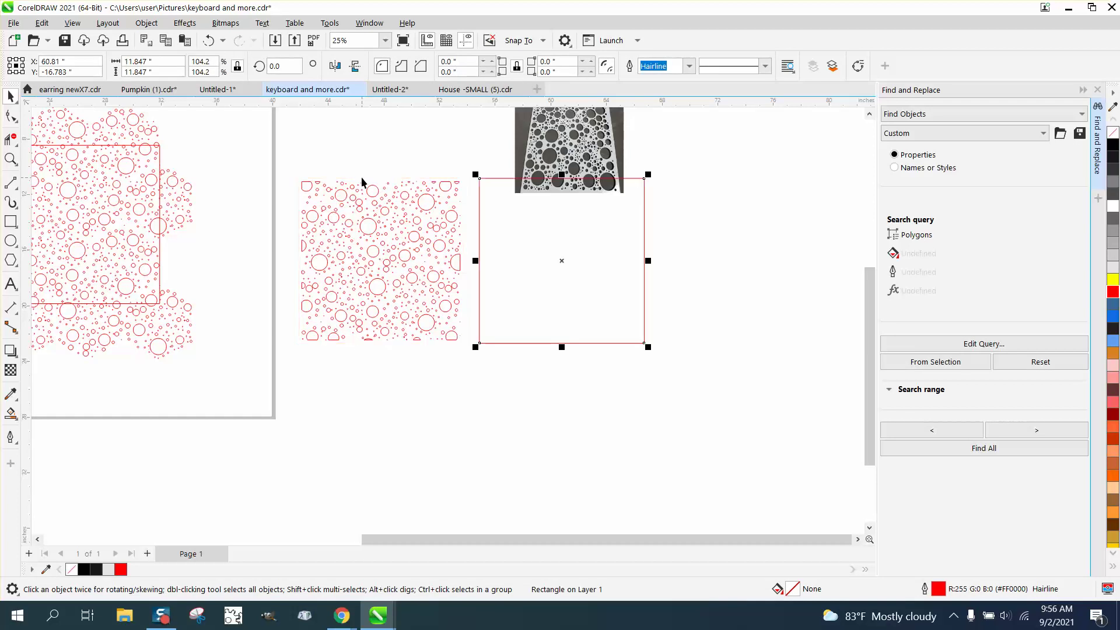
left_click(11, 159)
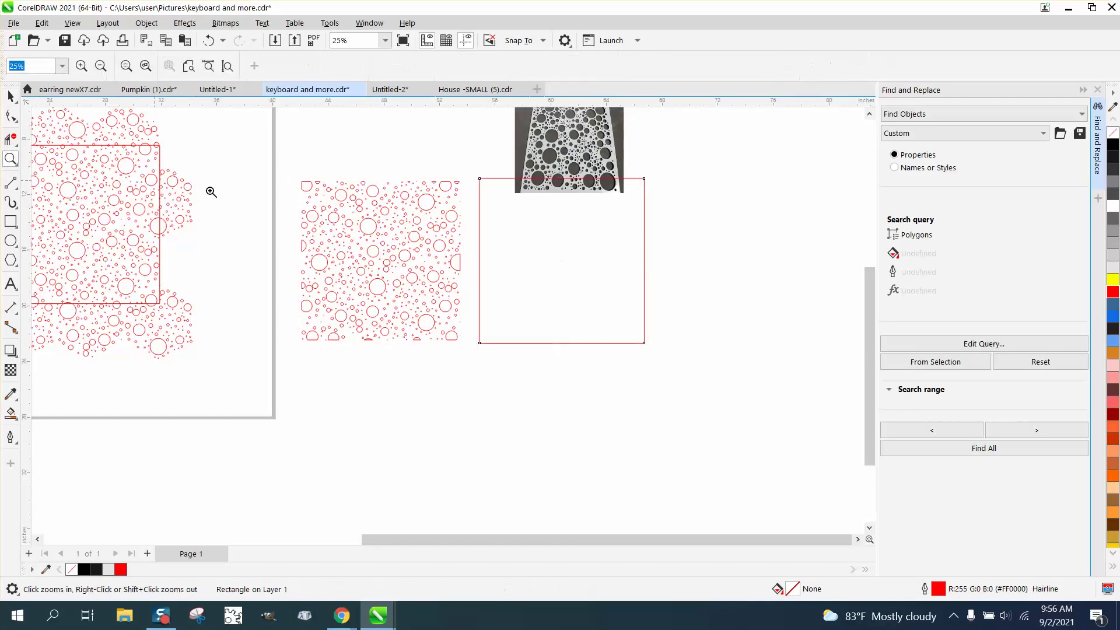
left_click(436, 310)
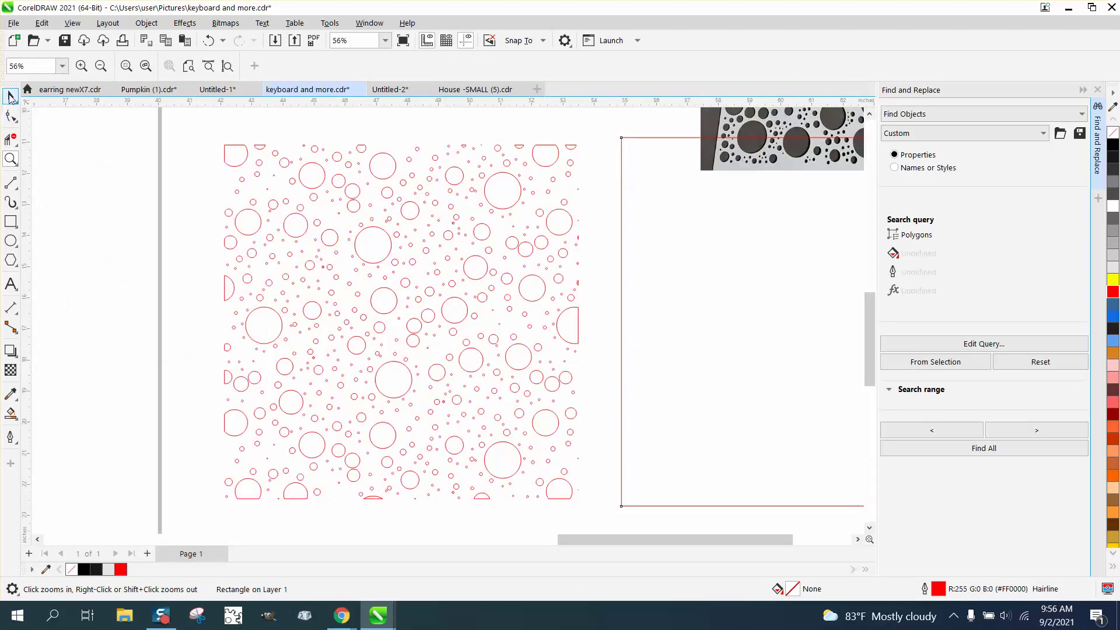
left_click(11, 97)
left_click(240, 152)
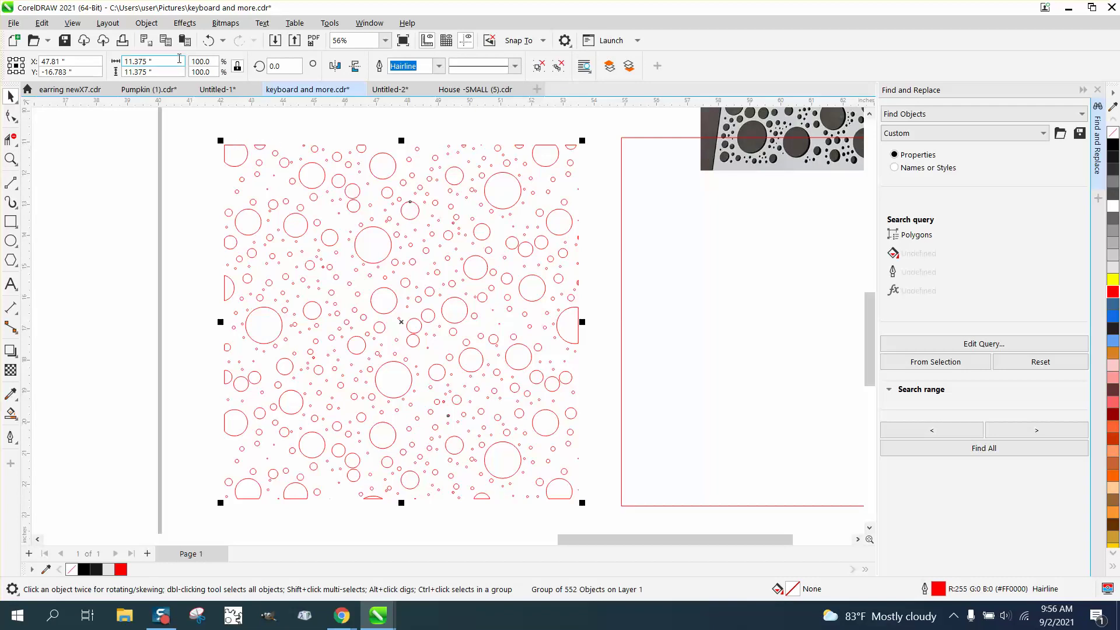
left_click(146, 22)
mouse_move(160, 253)
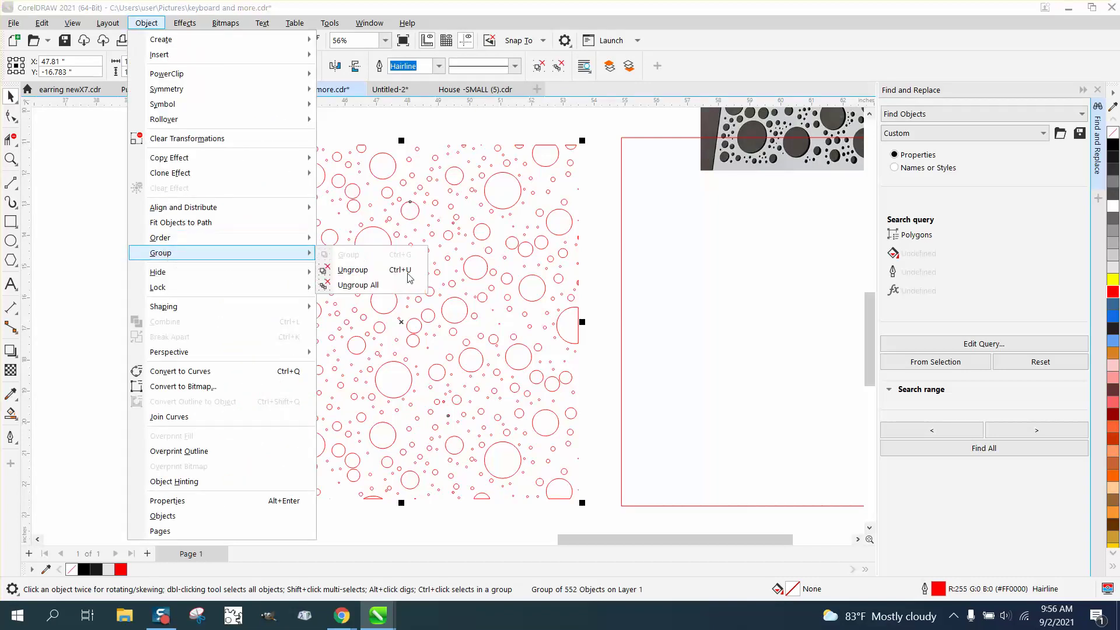
left_click(362, 268)
left_click(197, 189)
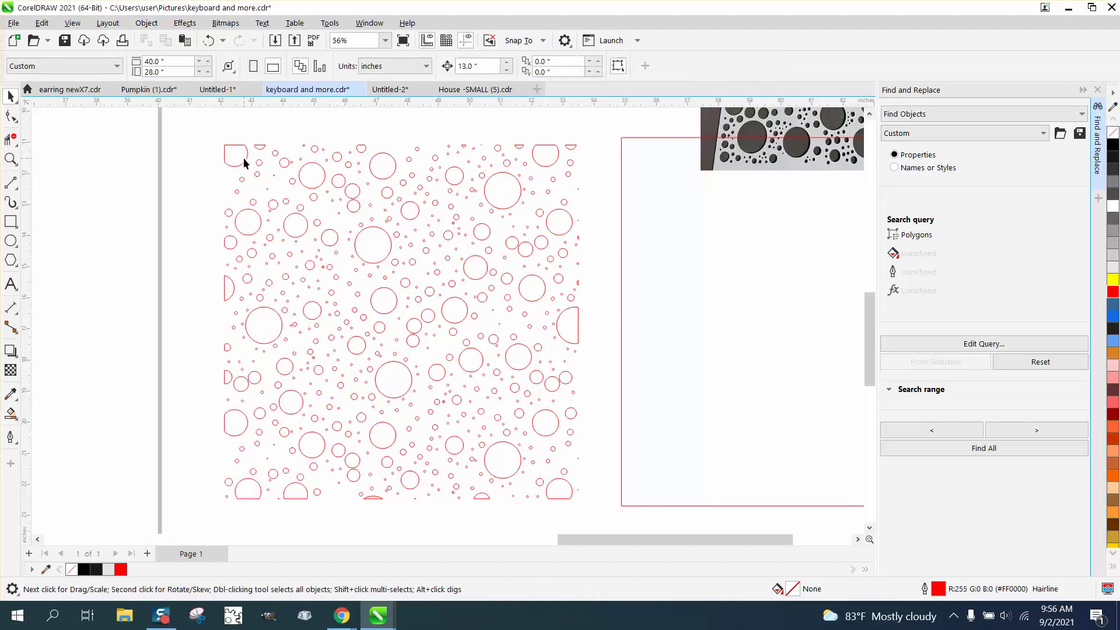
left_click(243, 157)
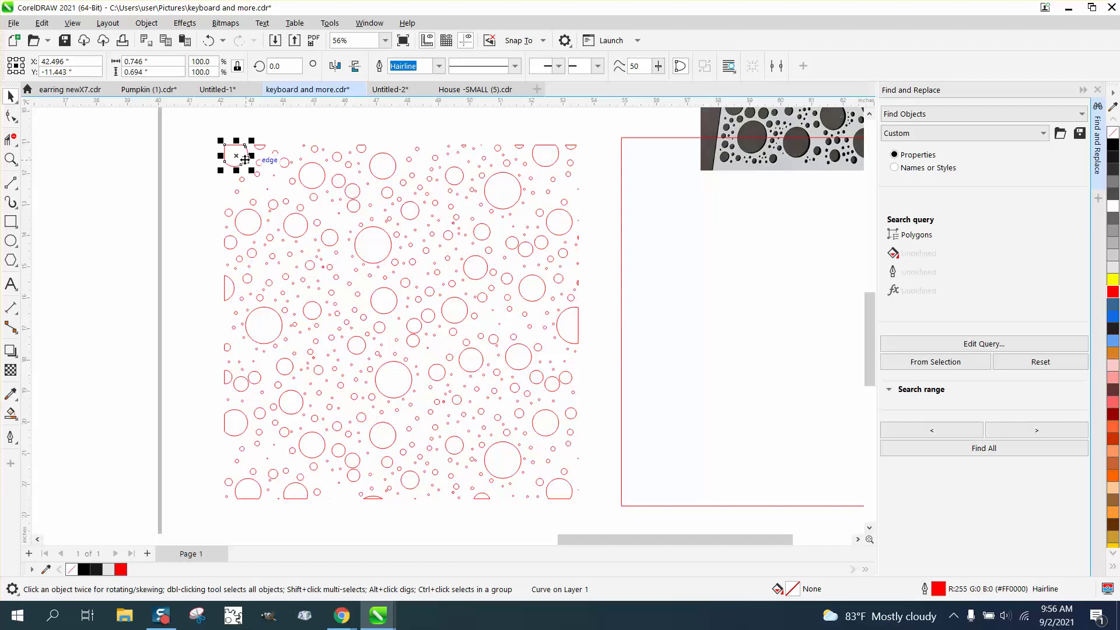
key("Delete")
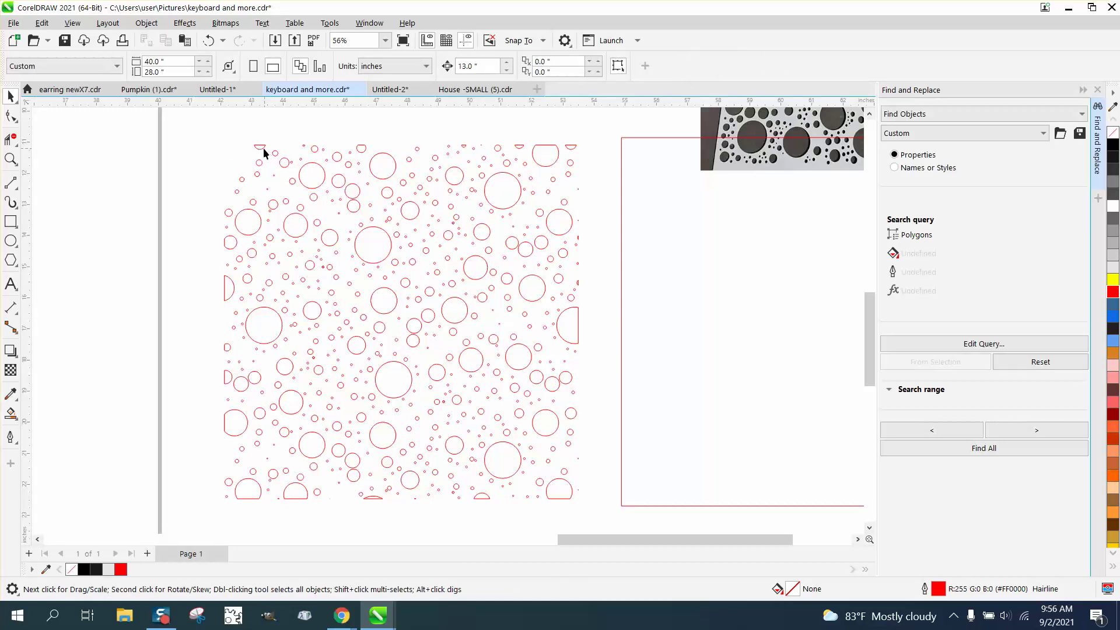
left_click(262, 147)
key("Delete")
left_click(225, 287)
key("Delete")
left_click(228, 417)
key("Delete")
left_click(299, 499)
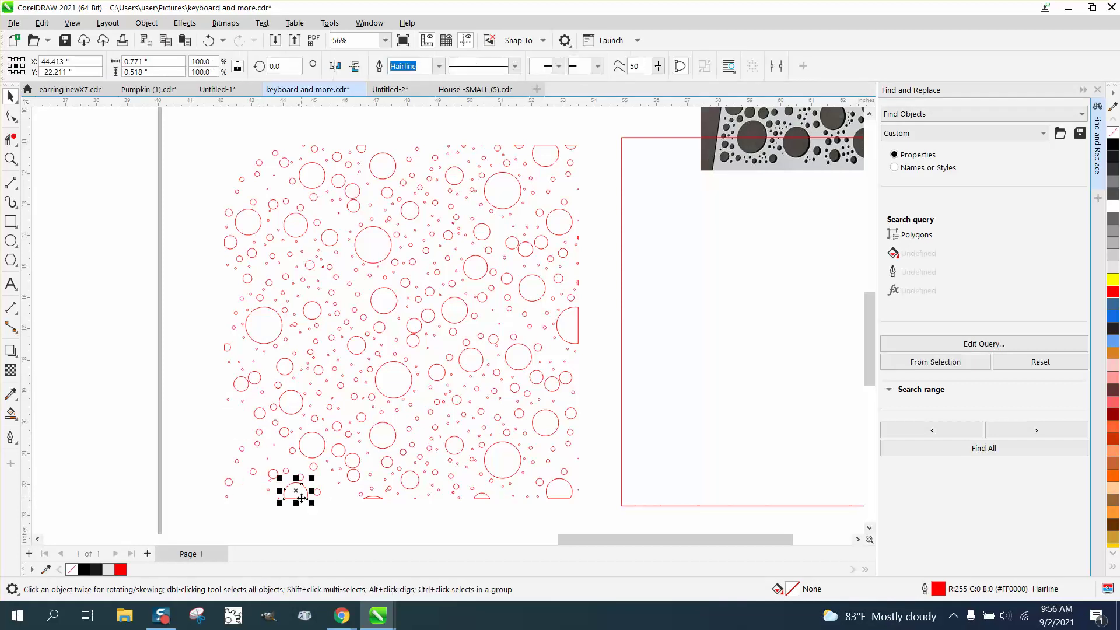
key("Delete")
left_click(367, 498)
key("Delete")
left_click(480, 499)
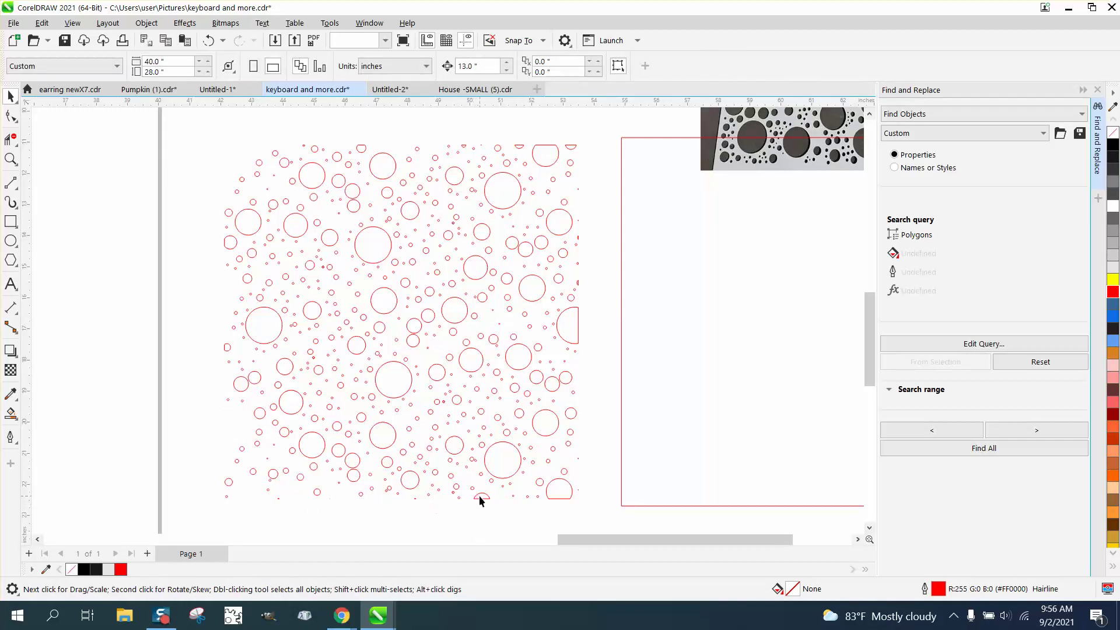
key("Delete")
left_click(569, 493)
key("Delete")
left_click(583, 341)
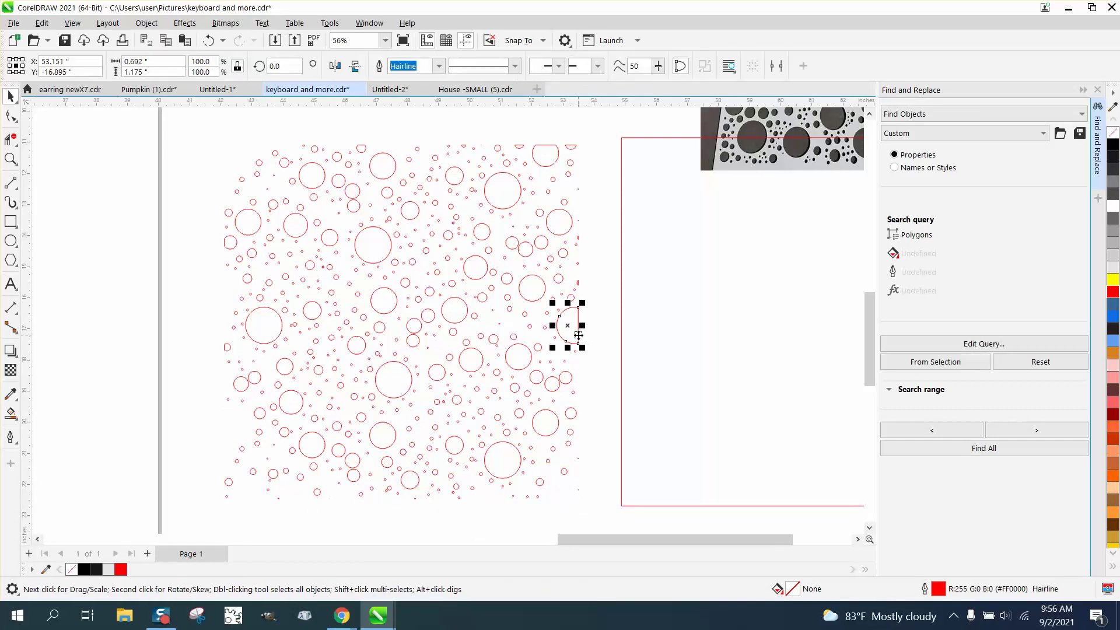
key("Delete")
left_click(569, 148)
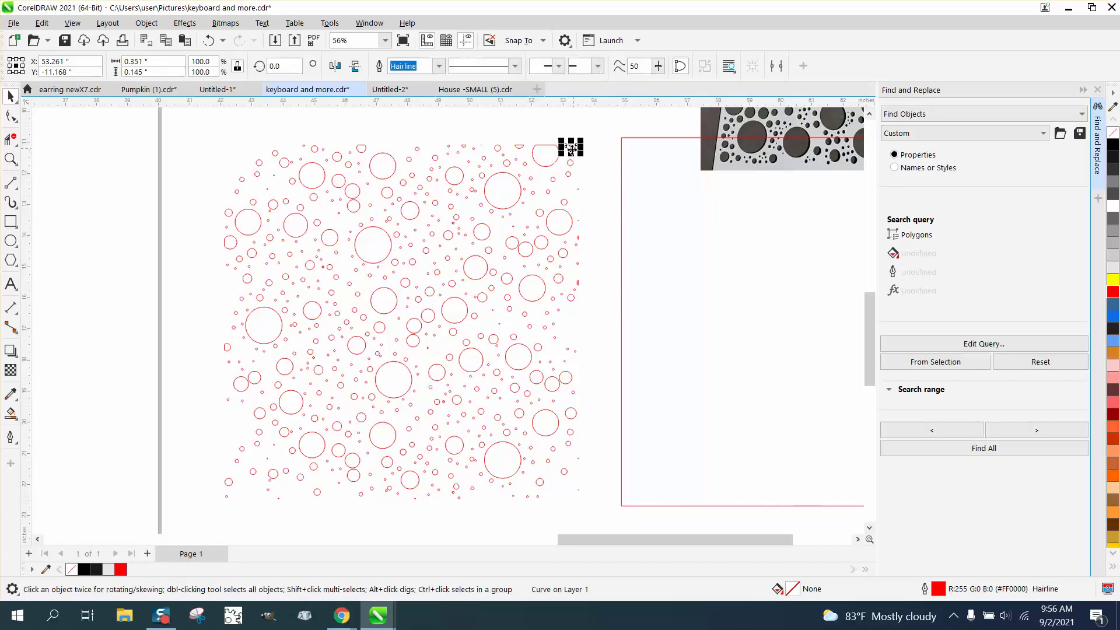
key("Delete")
left_click(554, 153)
key("Delete")
left_click(519, 146)
key("Delete")
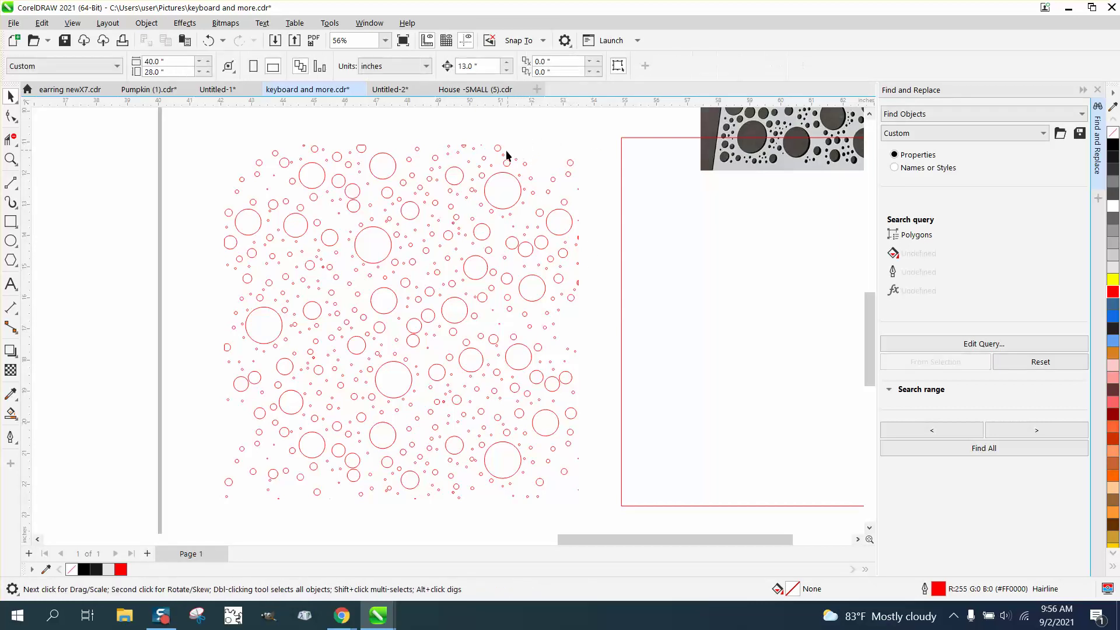
left_click(463, 146)
key("Delete")
left_click(11, 159)
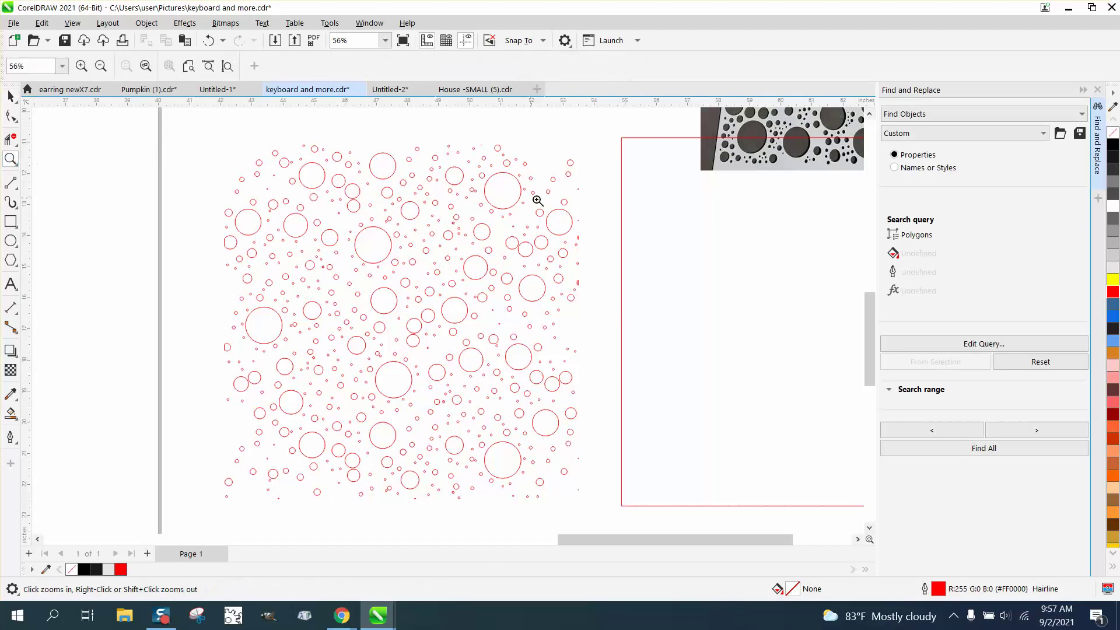
left_click_drag(645, 330, 644, 331)
key("space")
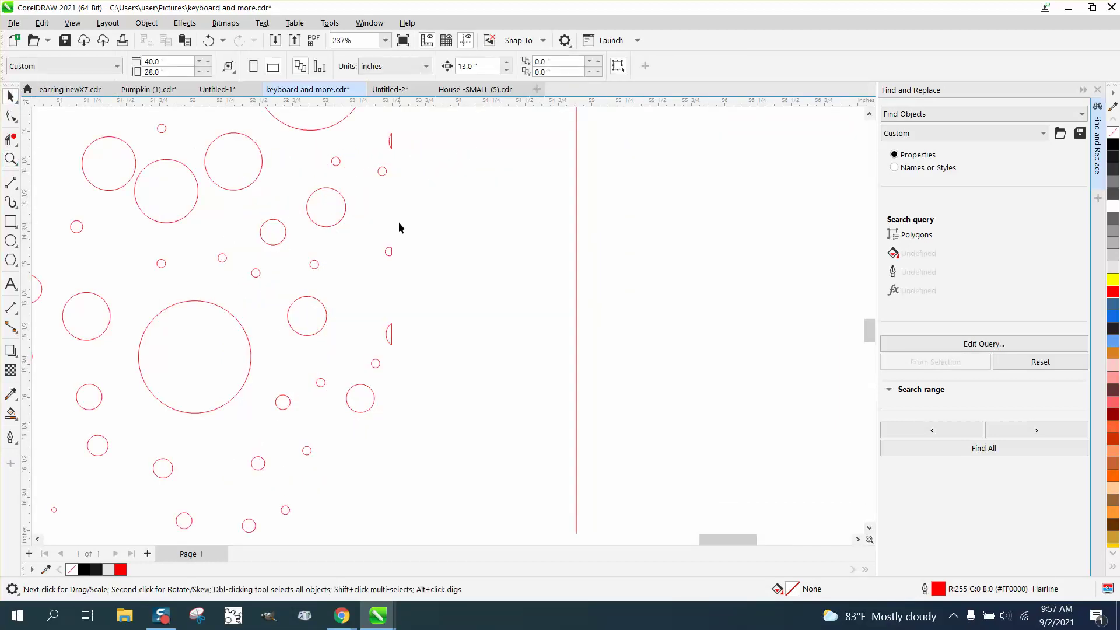
left_click(391, 143)
key("Delete")
scroll(390, 344, "down", 5)
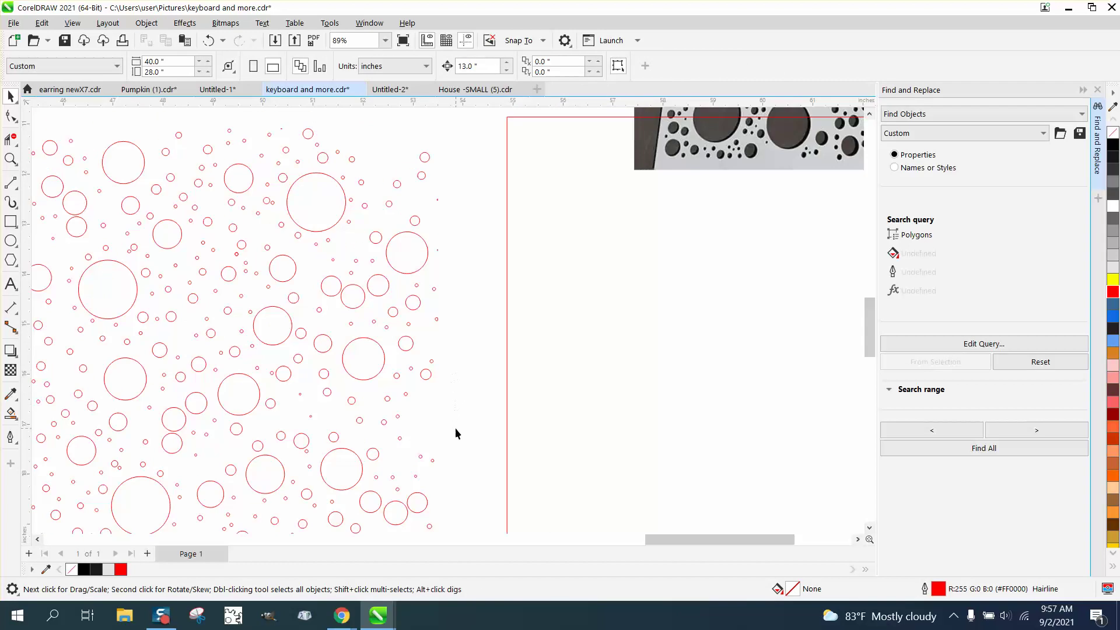
scroll(457, 429, "down", 4)
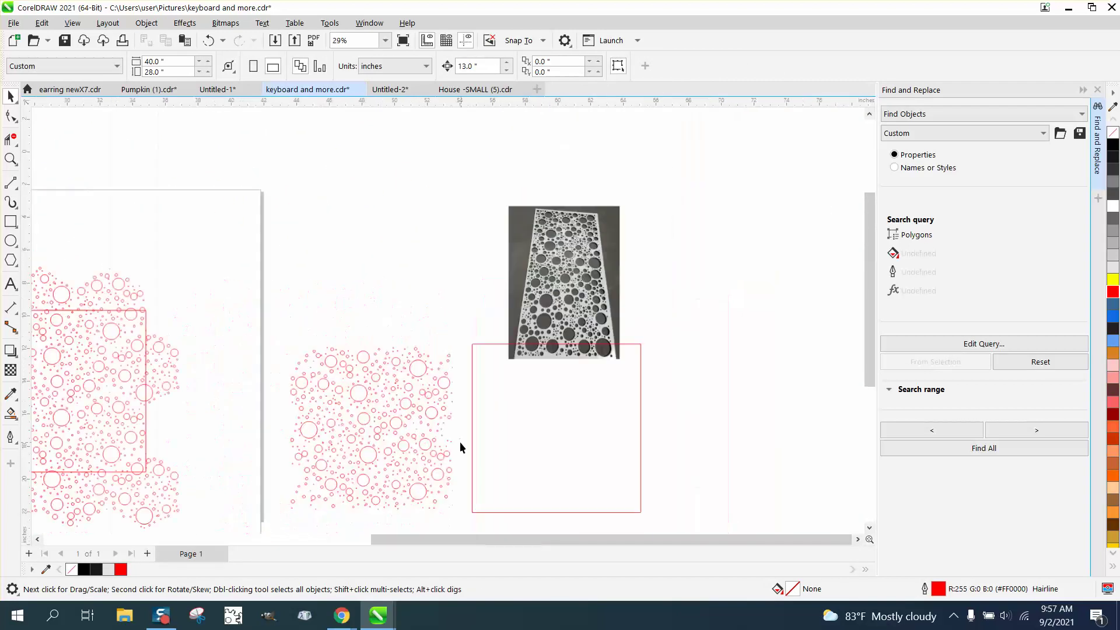
scroll(460, 448, "down", 1)
left_click(10, 158)
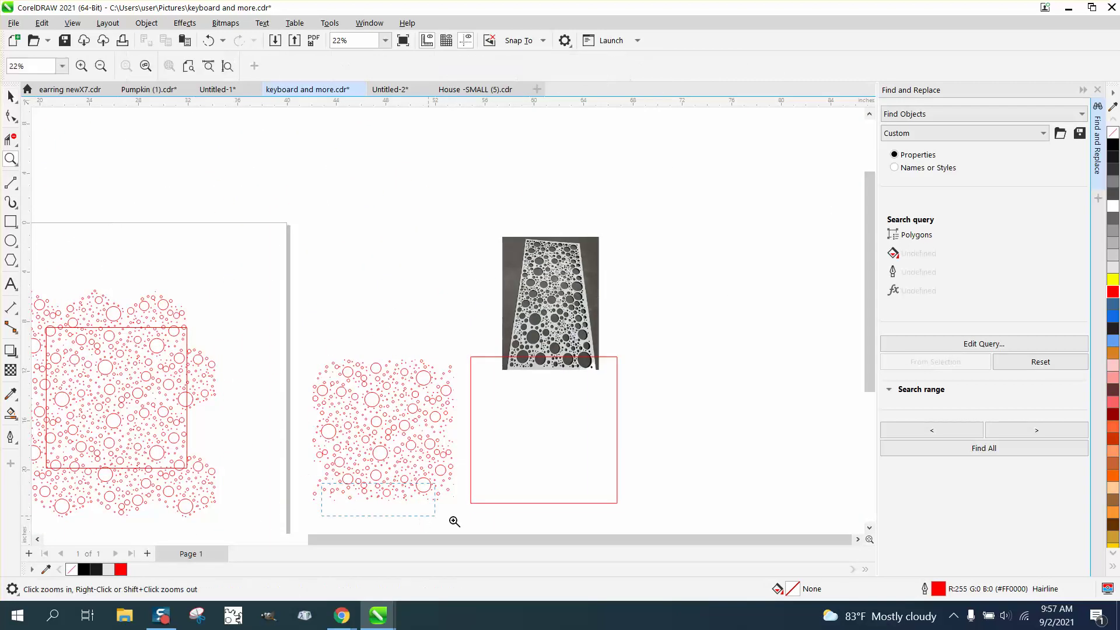
left_click_drag(454, 521, 462, 522)
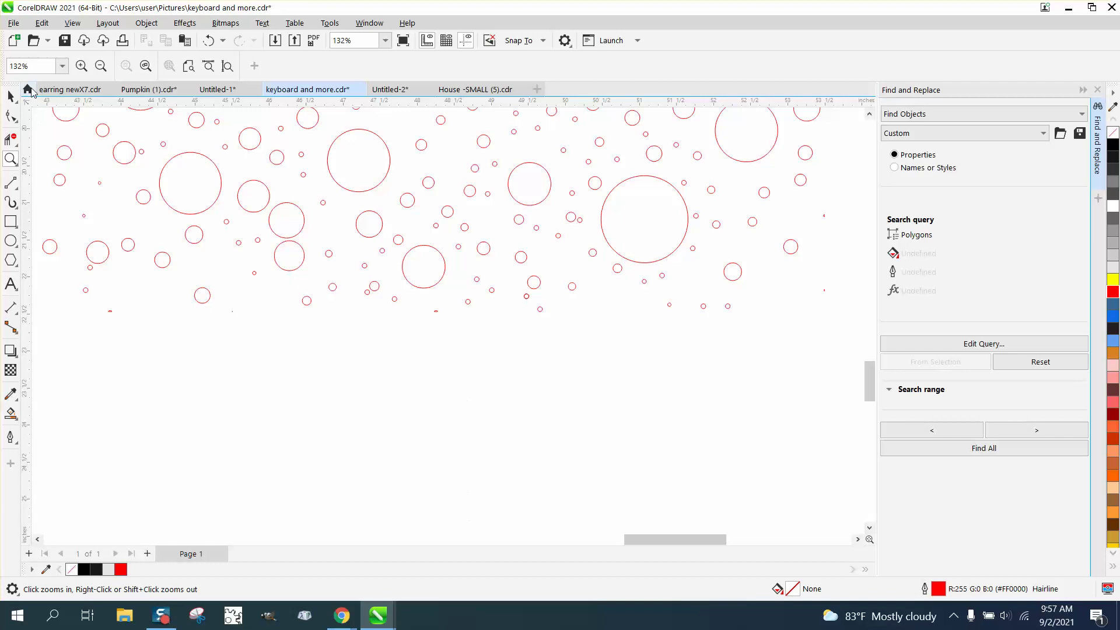
left_click(10, 97)
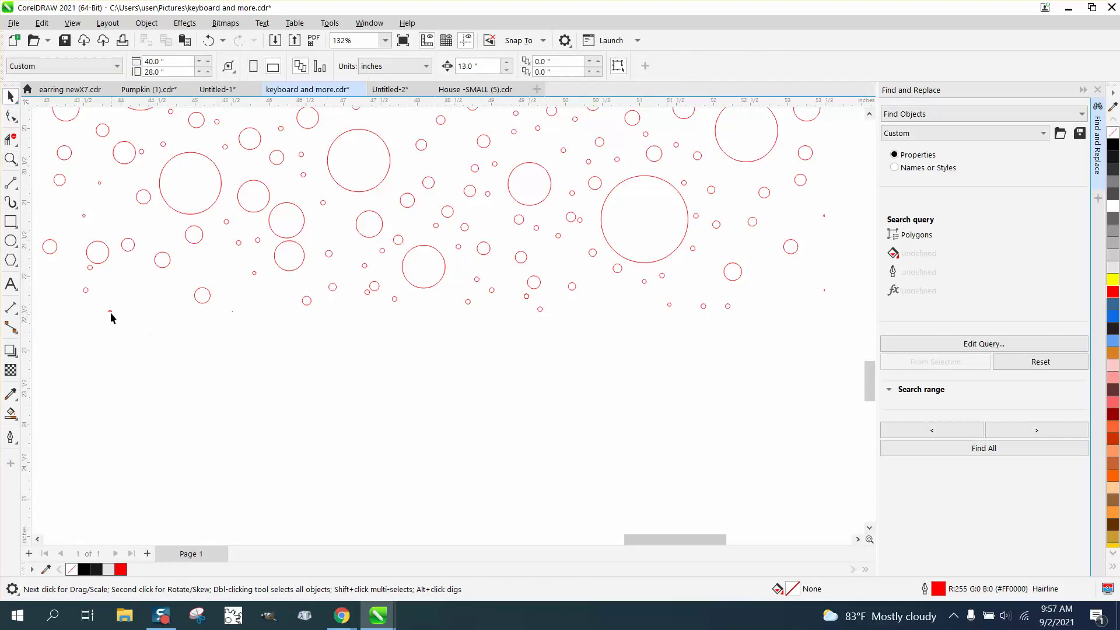
scroll(338, 428, "down", 5)
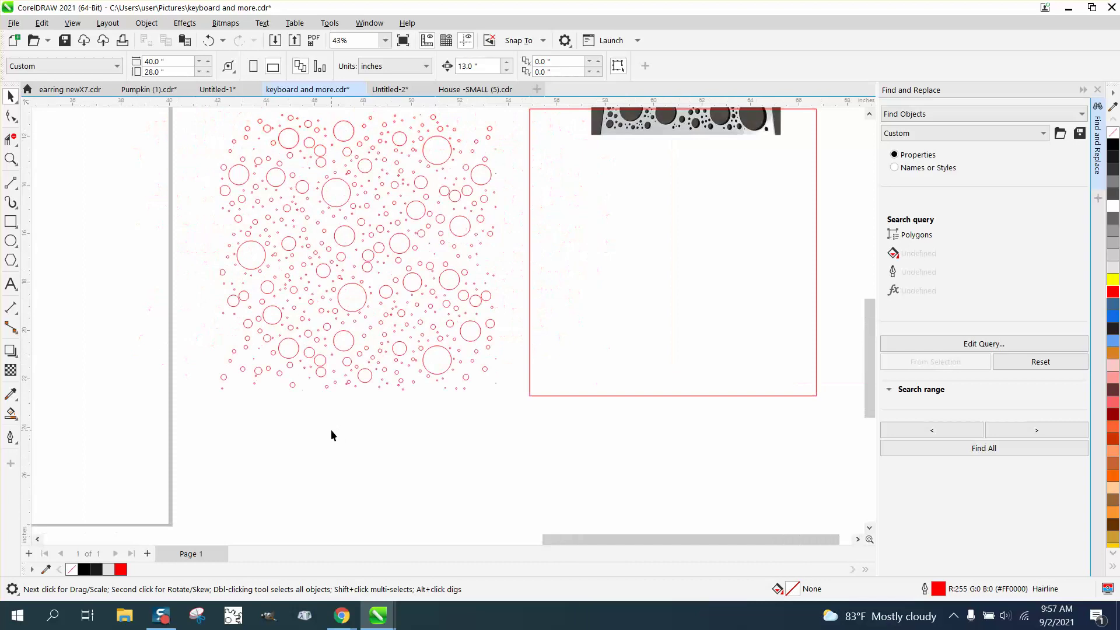
scroll(331, 432, "down", 1)
Step: Drag the red square frame over the circle pattern and zoom in on it
left_click(237, 221)
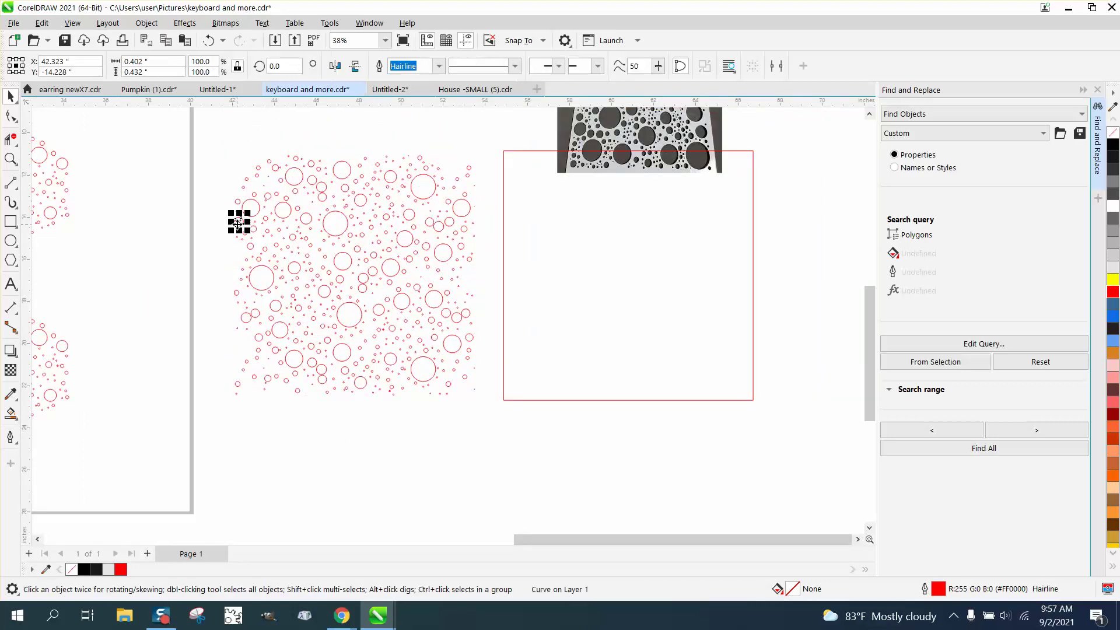
left_click(208, 228)
left_click(502, 241)
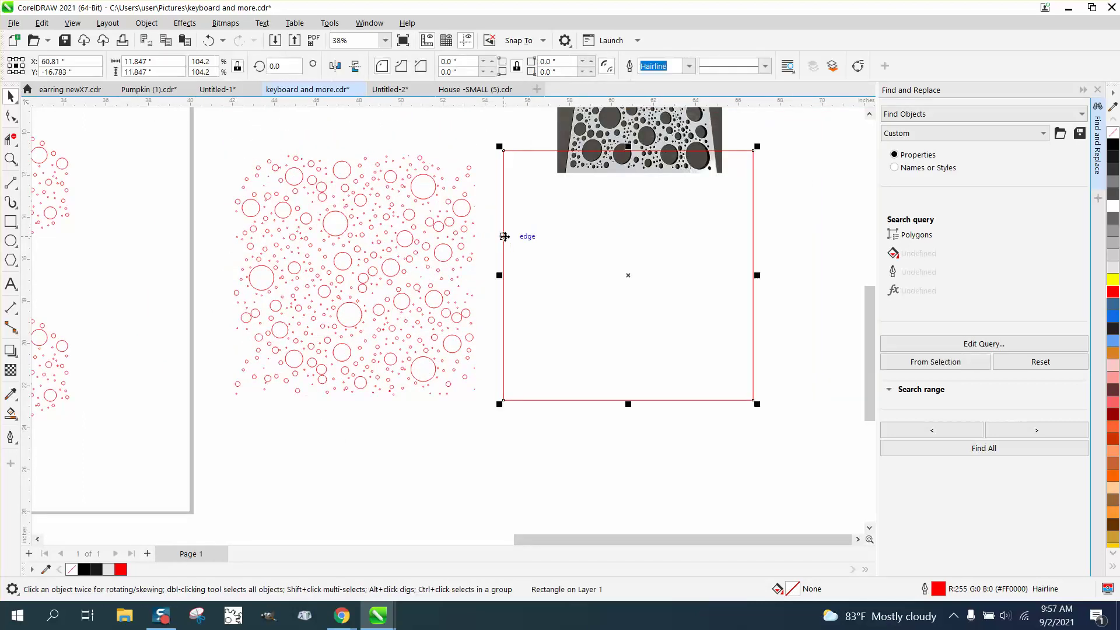
left_click_drag(507, 240, 234, 239)
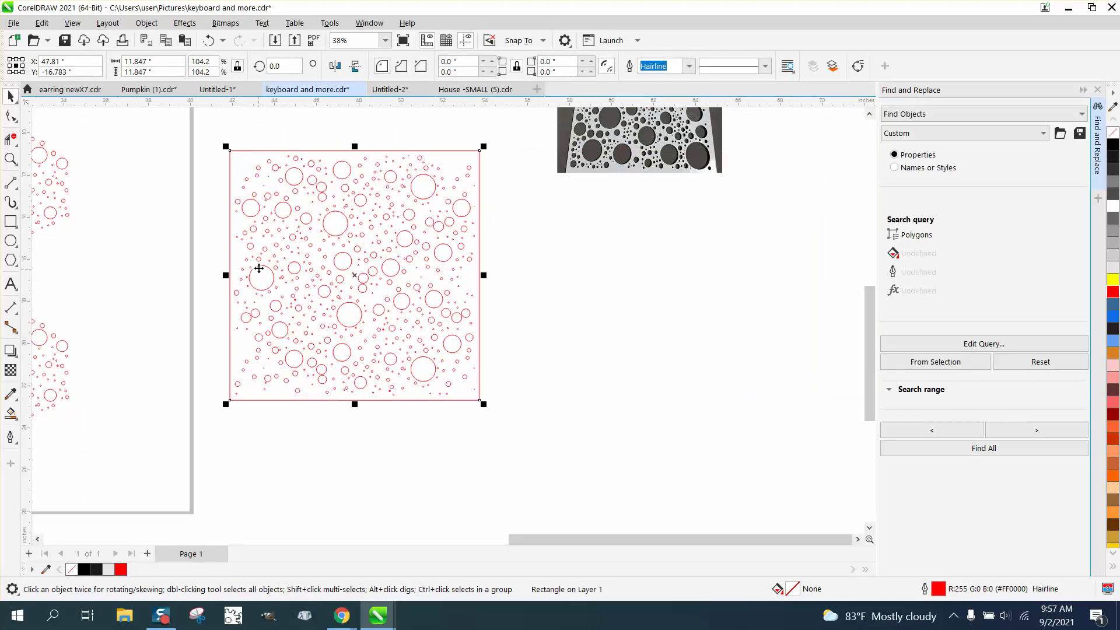
left_click(10, 159)
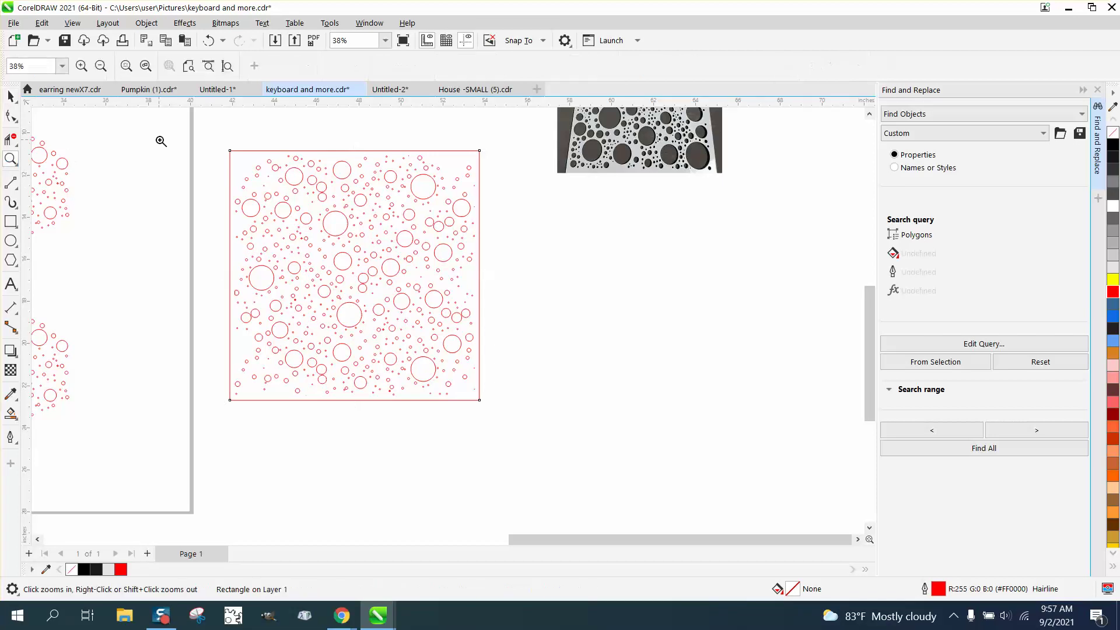
left_click_drag(174, 139, 667, 417)
Step: Draw eight extra circles in the empty corner and edge spots inside the frame
left_click(18, 245)
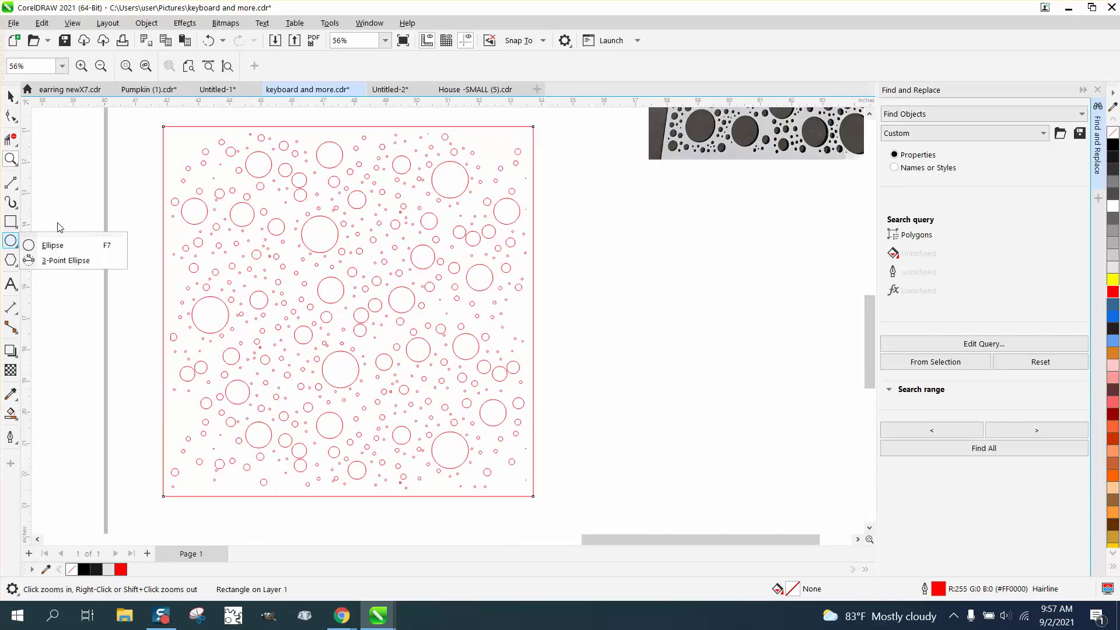
left_click(51, 245)
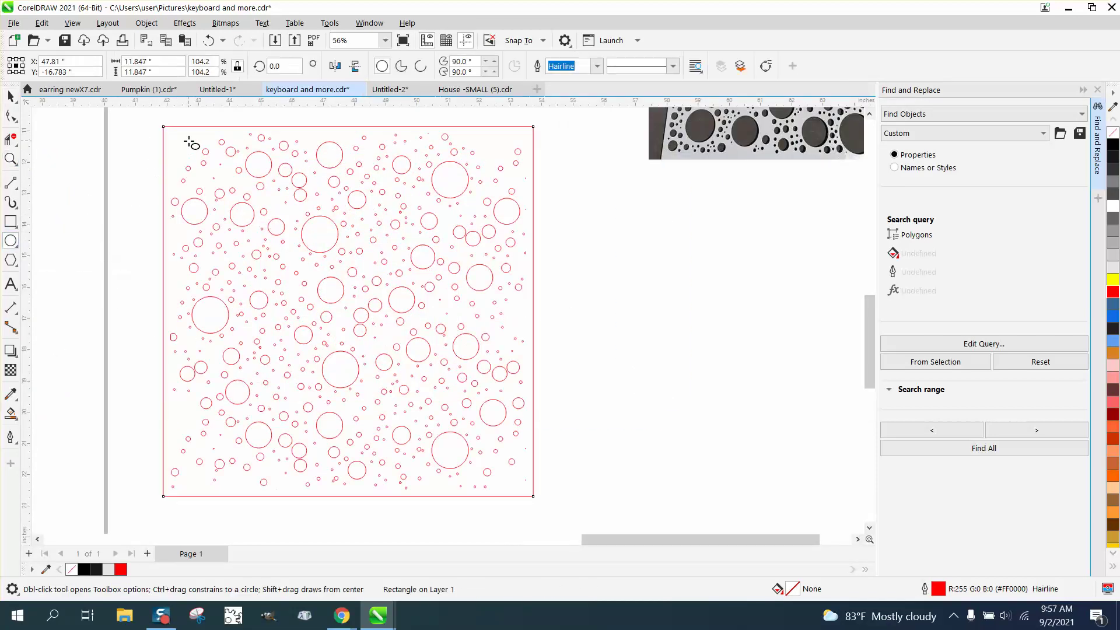
left_click_drag(191, 142, 171, 160)
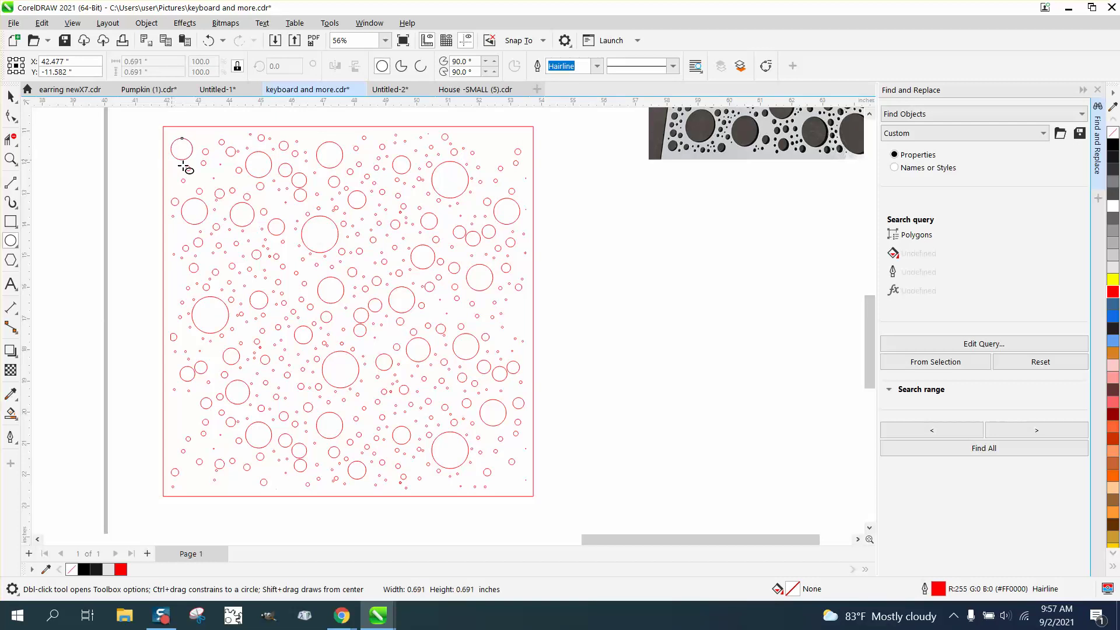
left_click_drag(507, 137, 490, 159)
left_click_drag(524, 305, 505, 325)
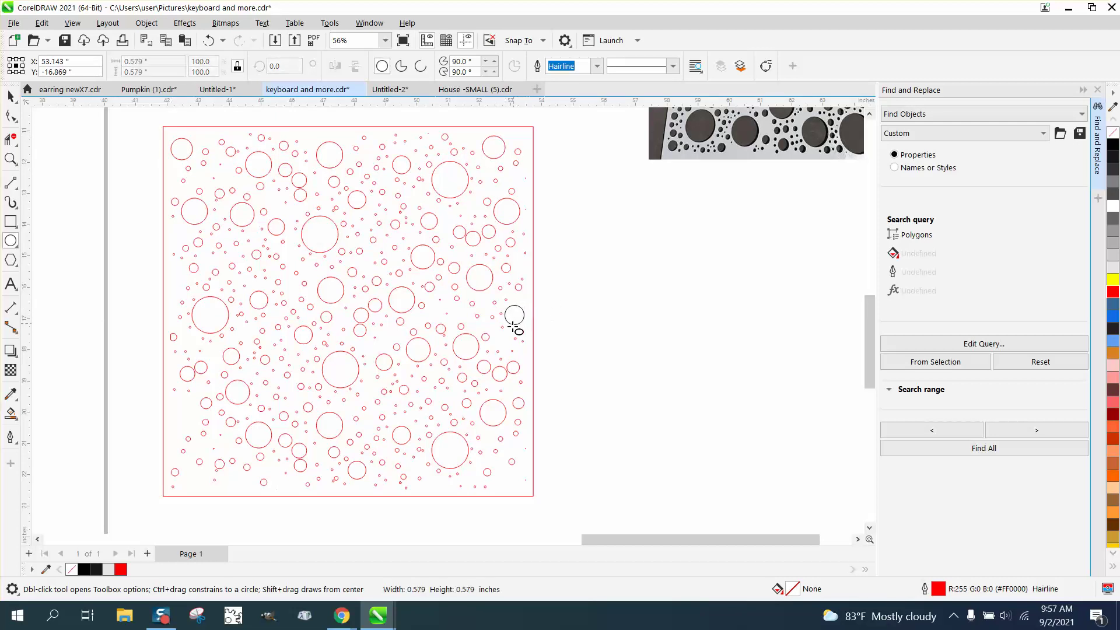
left_click_drag(525, 470, 507, 486)
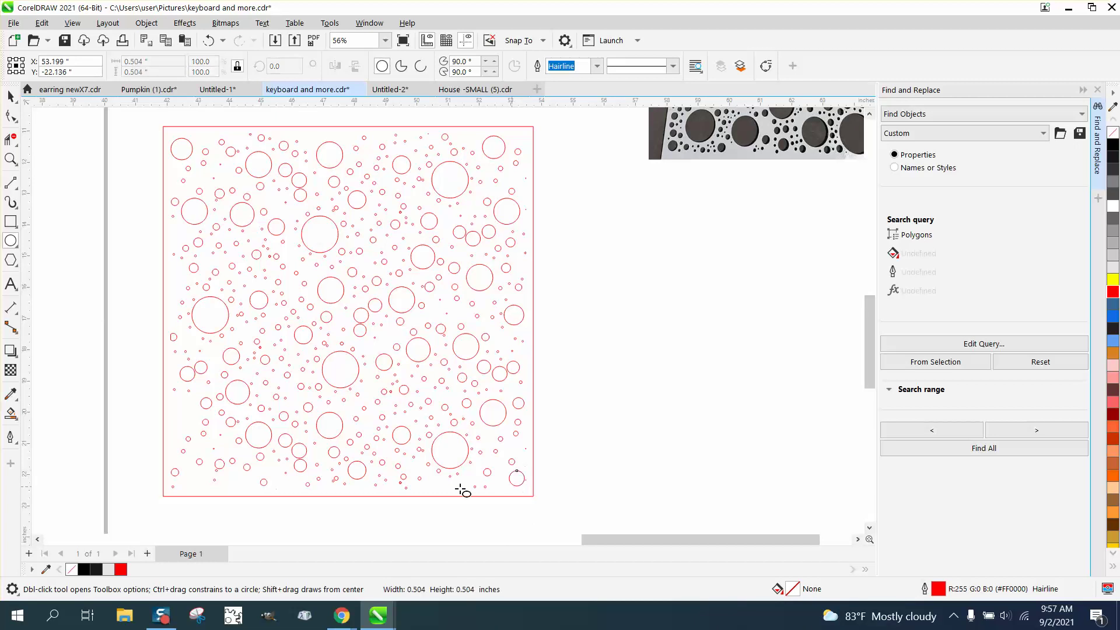
left_click_drag(248, 477, 227, 497)
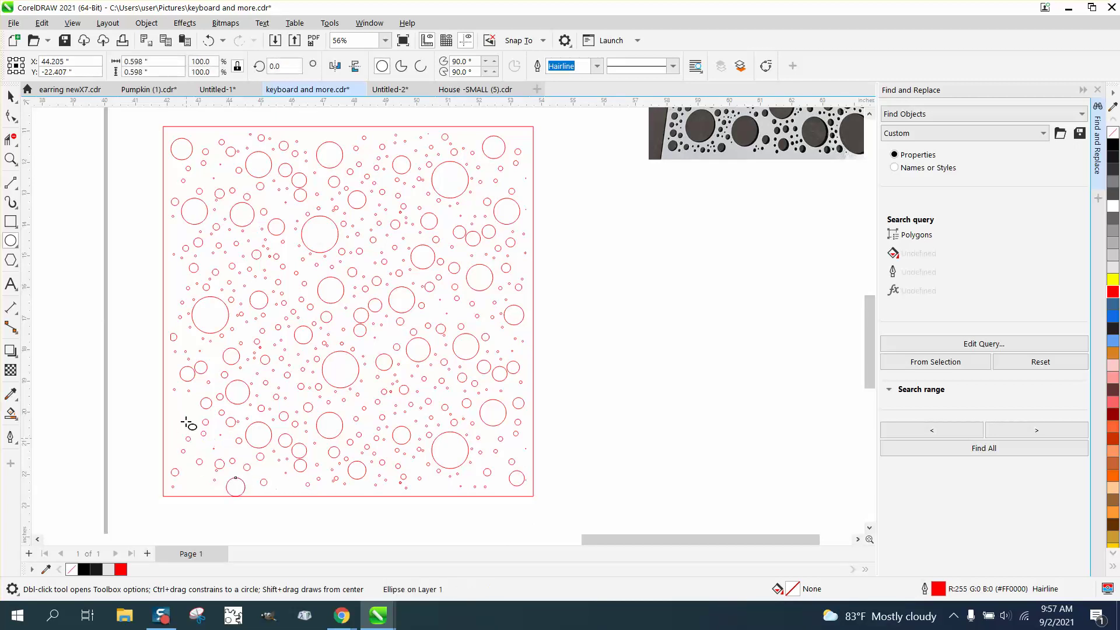
left_click_drag(188, 405, 173, 422)
left_click_drag(192, 474, 180, 487)
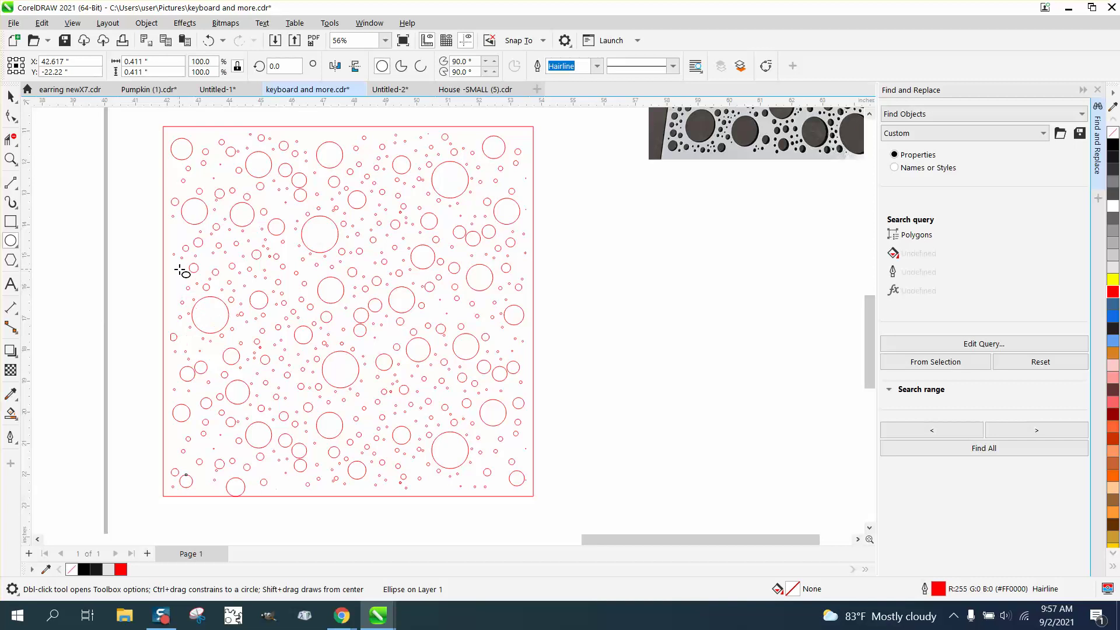
left_click_drag(179, 270, 168, 279)
left_click(10, 95)
left_click(205, 162)
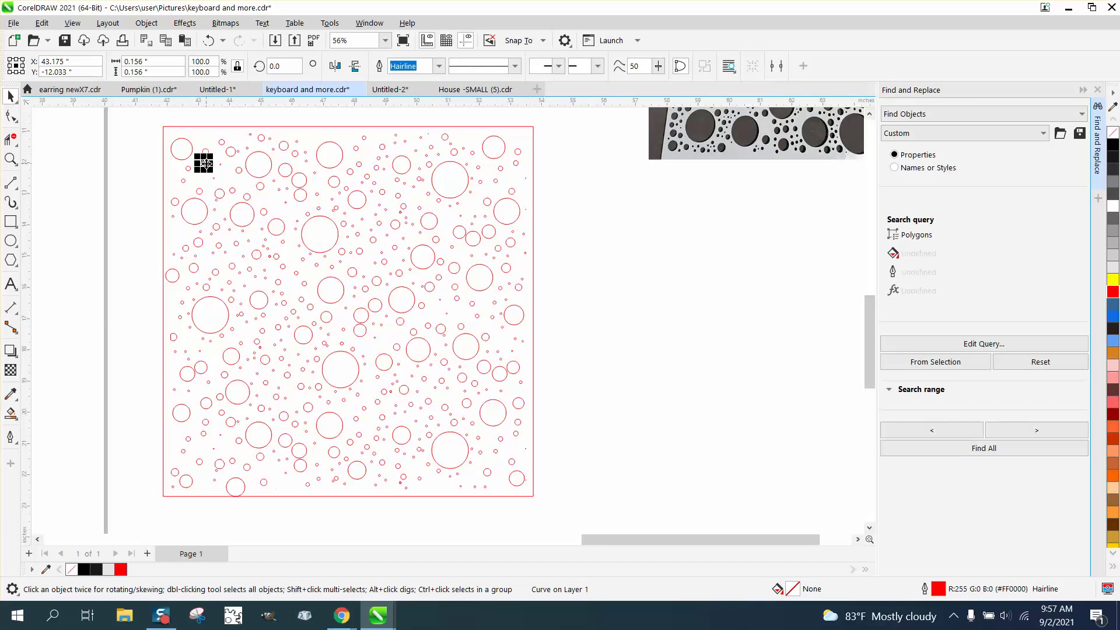
Step: Move two small circles into gaps near the panel's top edge and middle
left_click_drag(204, 164, 442, 293)
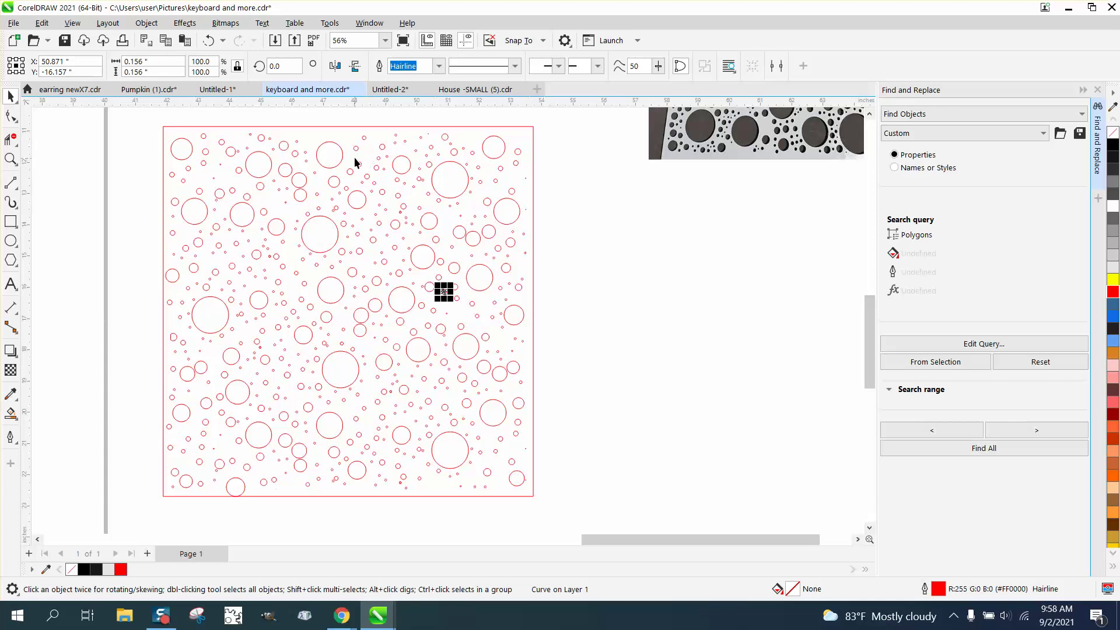
left_click_drag(355, 150, 298, 136)
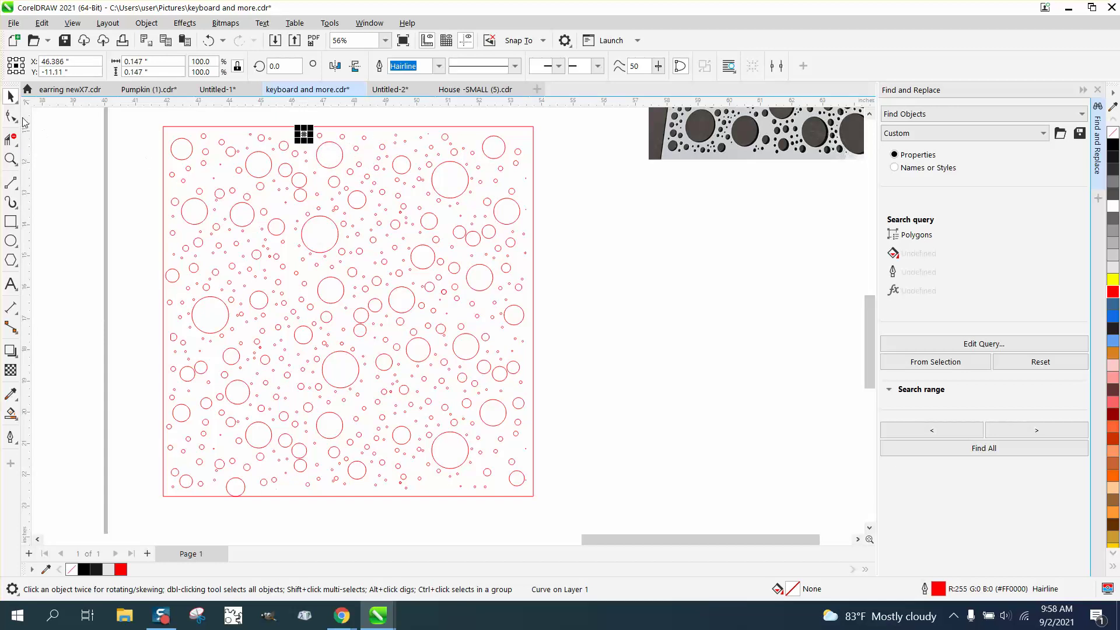
Step: Smart-fill the region between the circles with light grey #E6E6E6, leaving circle holes
left_click(10, 413)
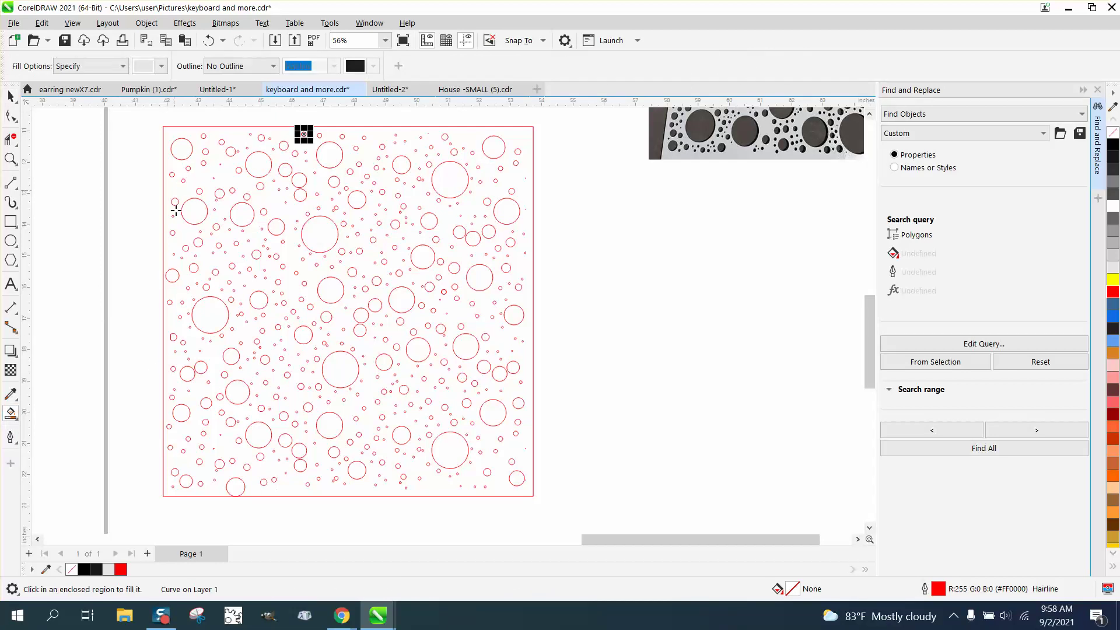
left_click(172, 350)
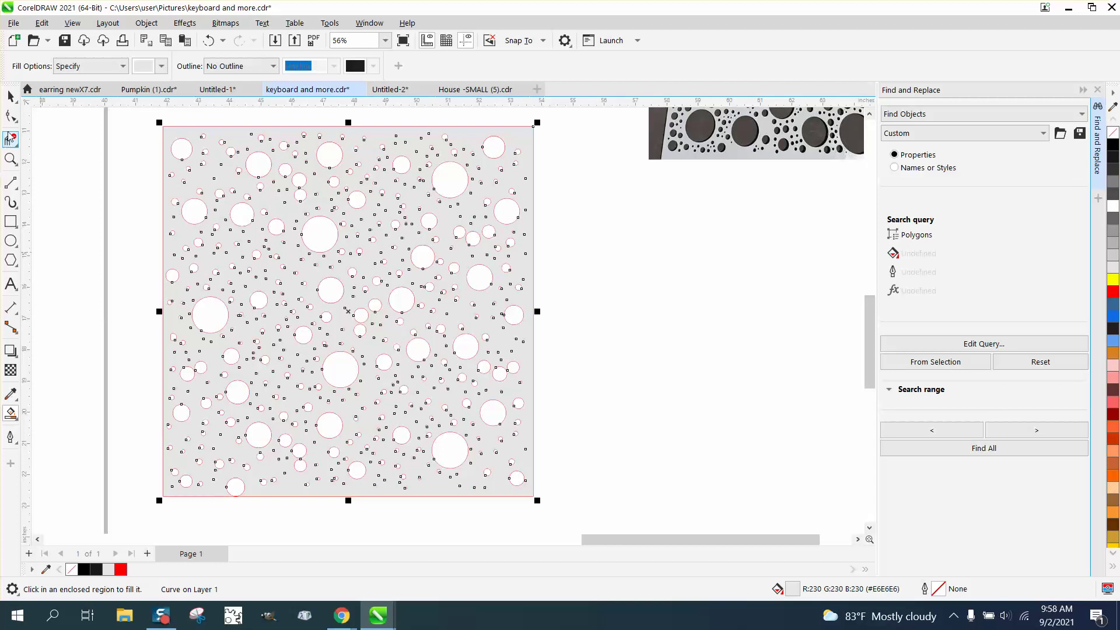
left_click(11, 96)
Step: Place a black square behind the grey panel and move the reference photo beside it
scroll(142, 232, "down", 1)
left_click(11, 222)
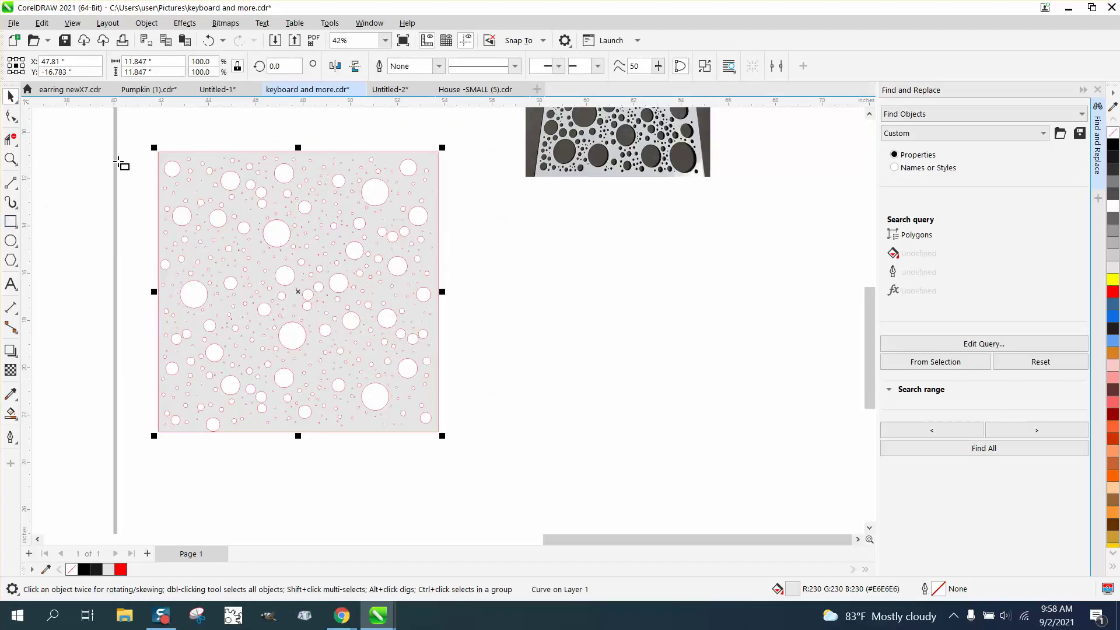
left_click_drag(127, 129, 466, 464)
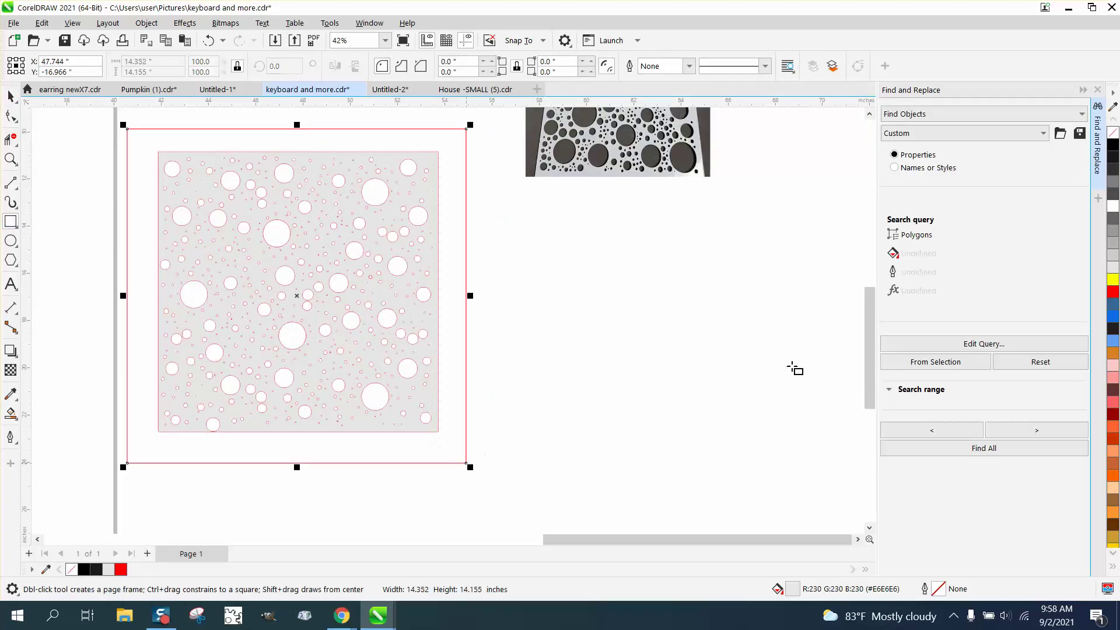
left_click(1114, 150)
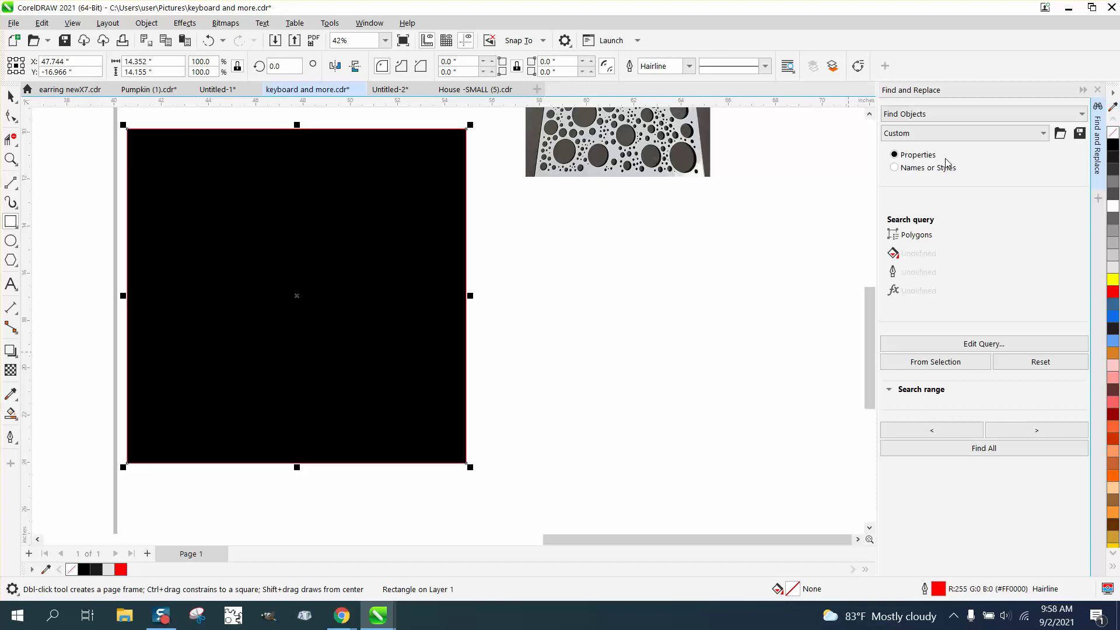
left_click(146, 22)
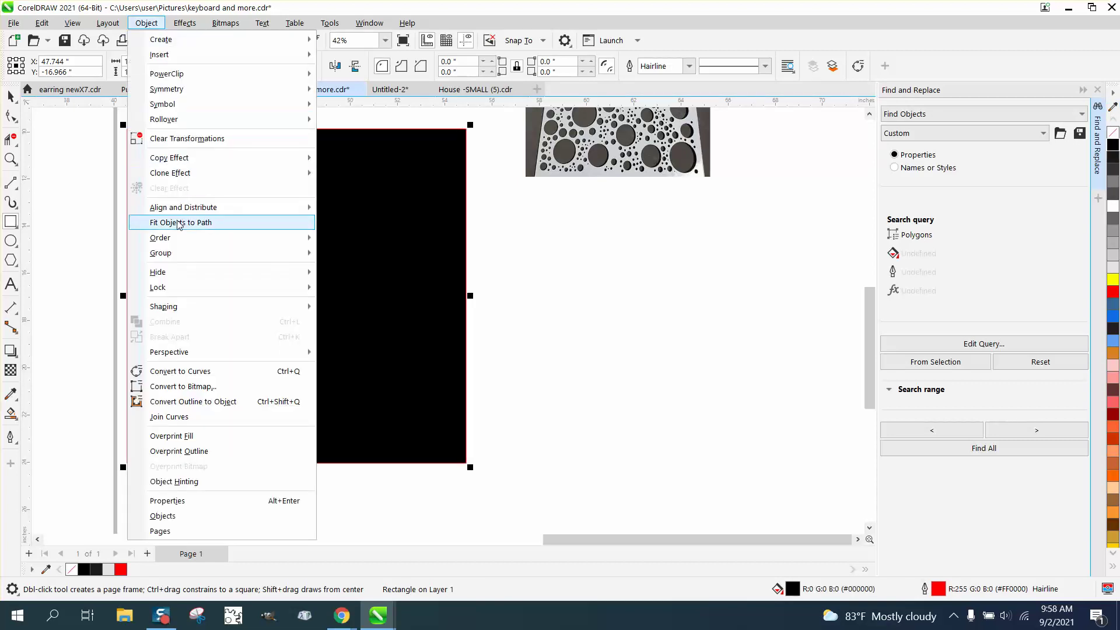
mouse_move(172, 238)
left_click(346, 257)
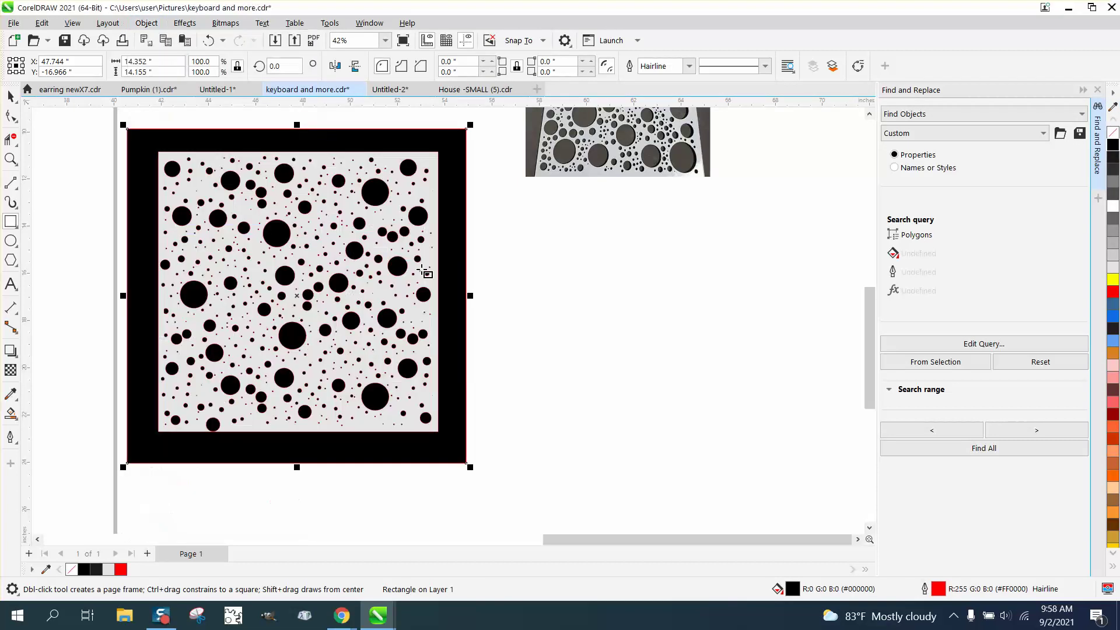
left_click(10, 98)
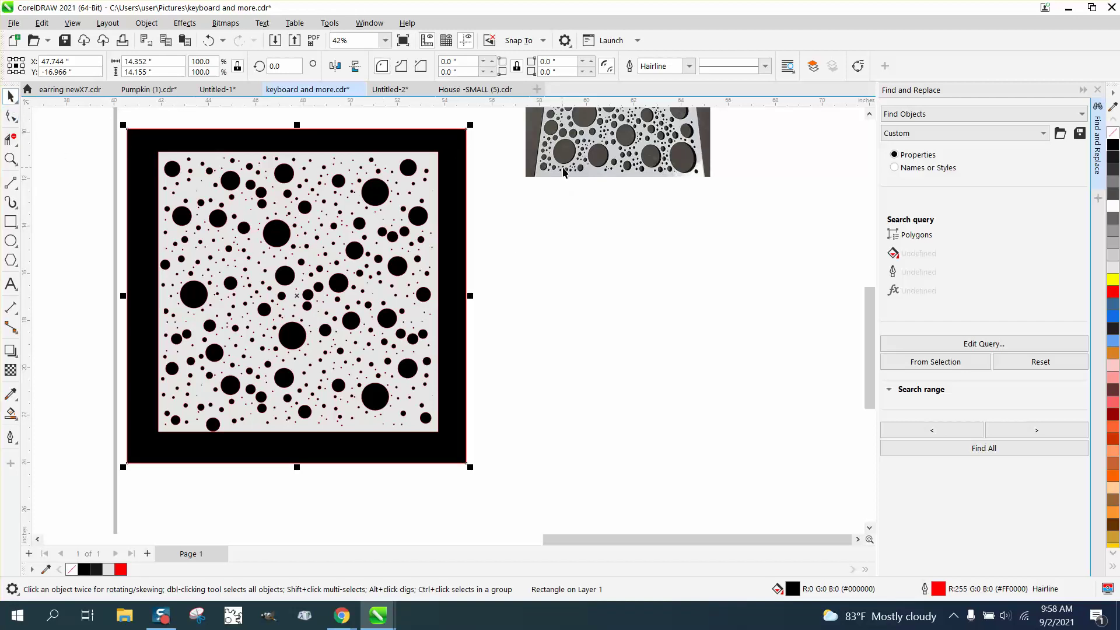
left_click_drag(562, 170, 519, 420)
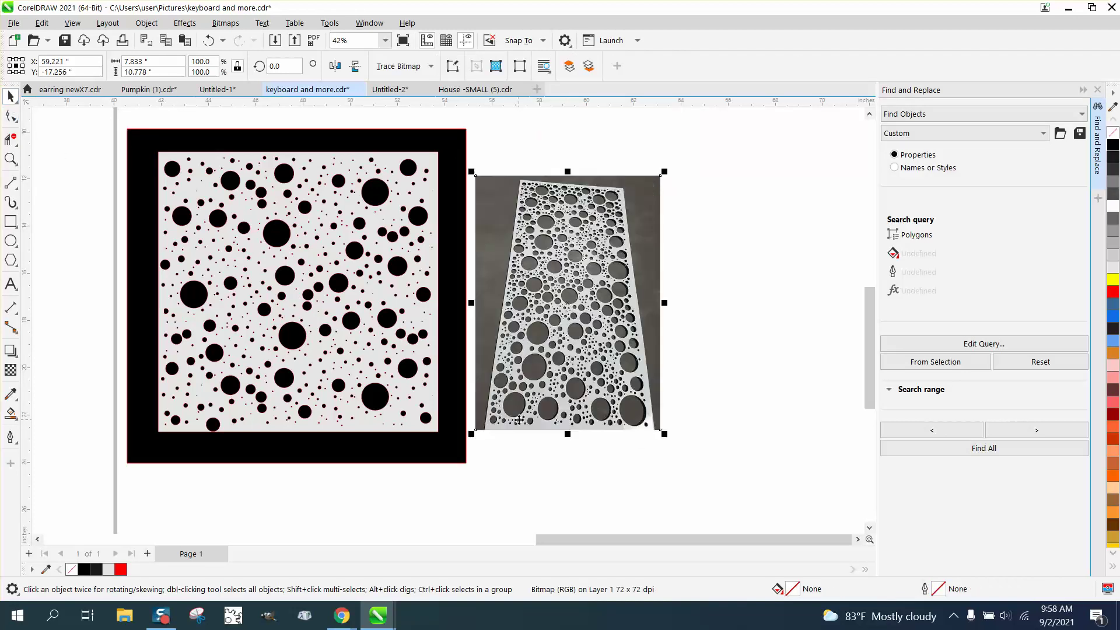